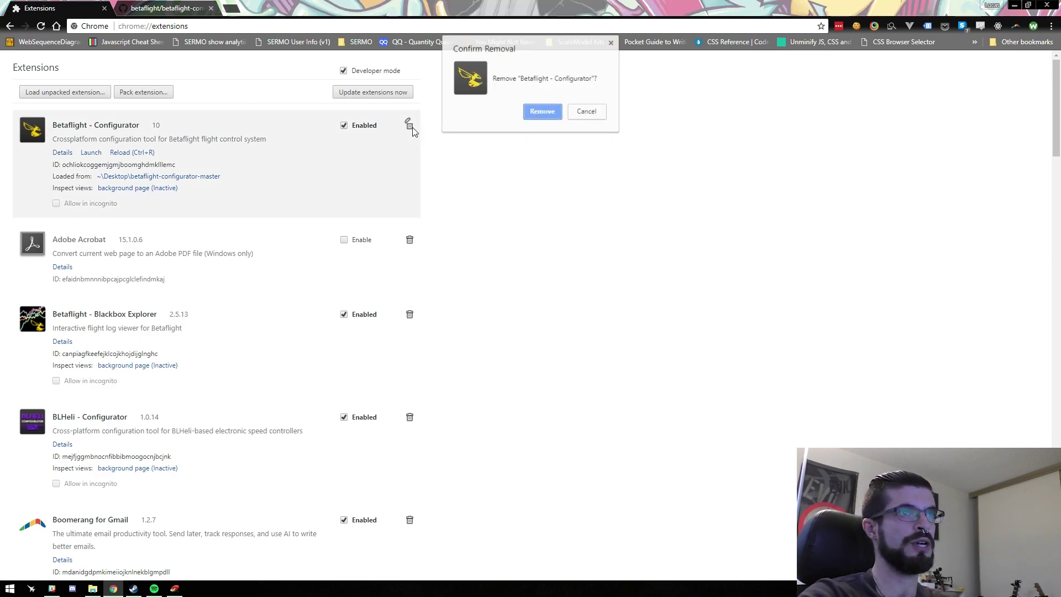
Step: Confirm removing the Betaflight - Configurator extension, then return to the betaflight-configurator GitHub tab
left_click(543, 113)
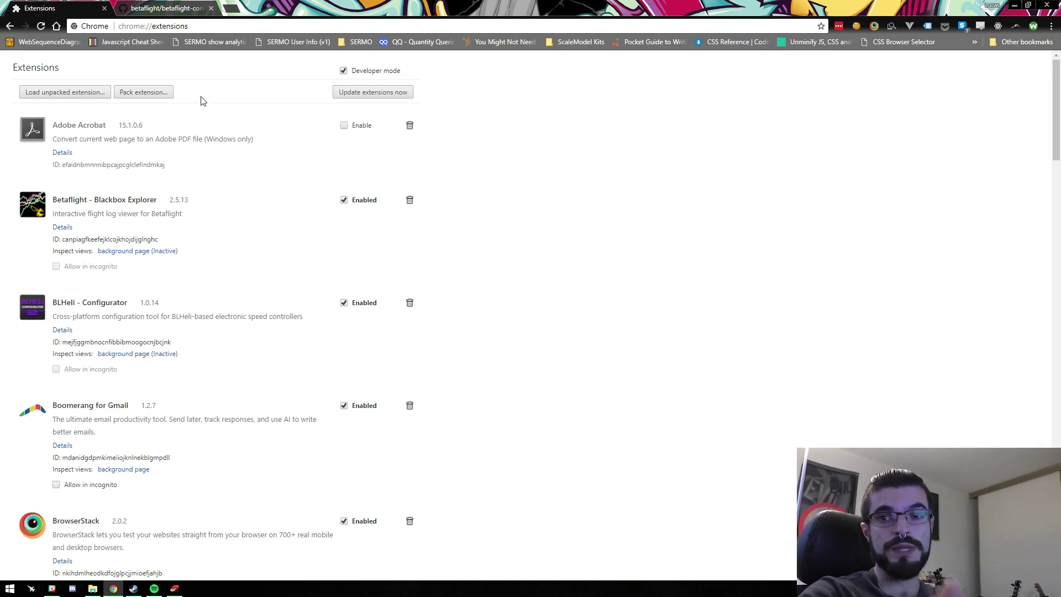
left_click(149, 6)
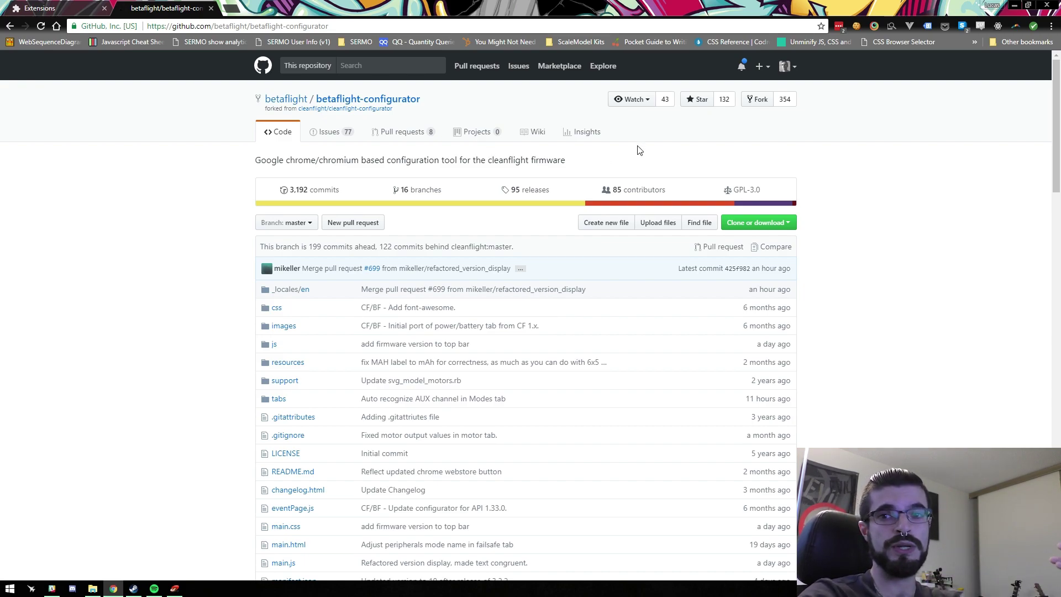
Step: Download the repo via Download ZIP and open betaflight-configurator-master.zip in WinRAR, selecting its folder
left_click(776, 224)
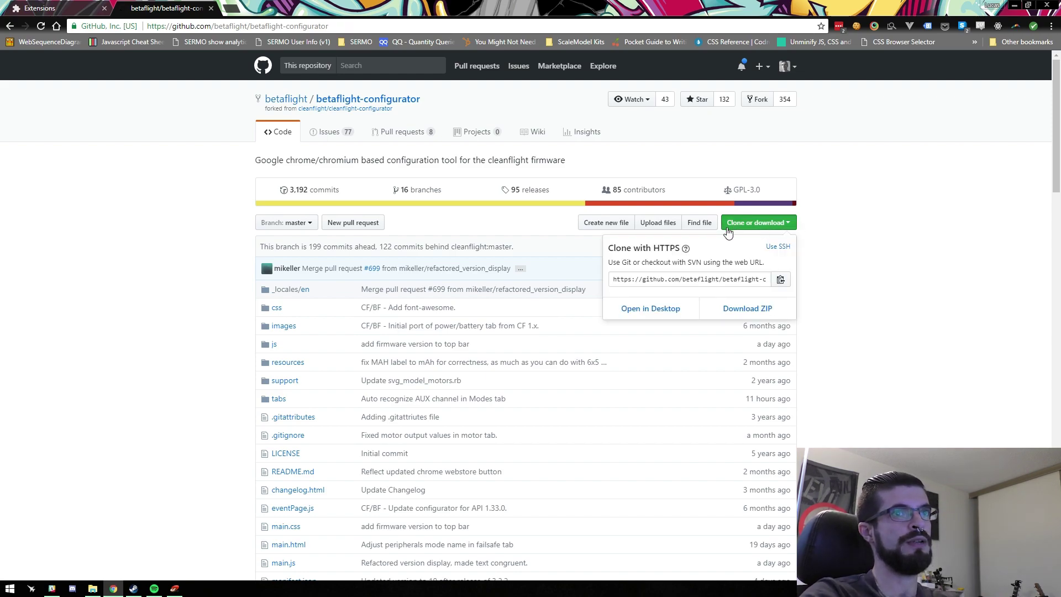
left_click(741, 313)
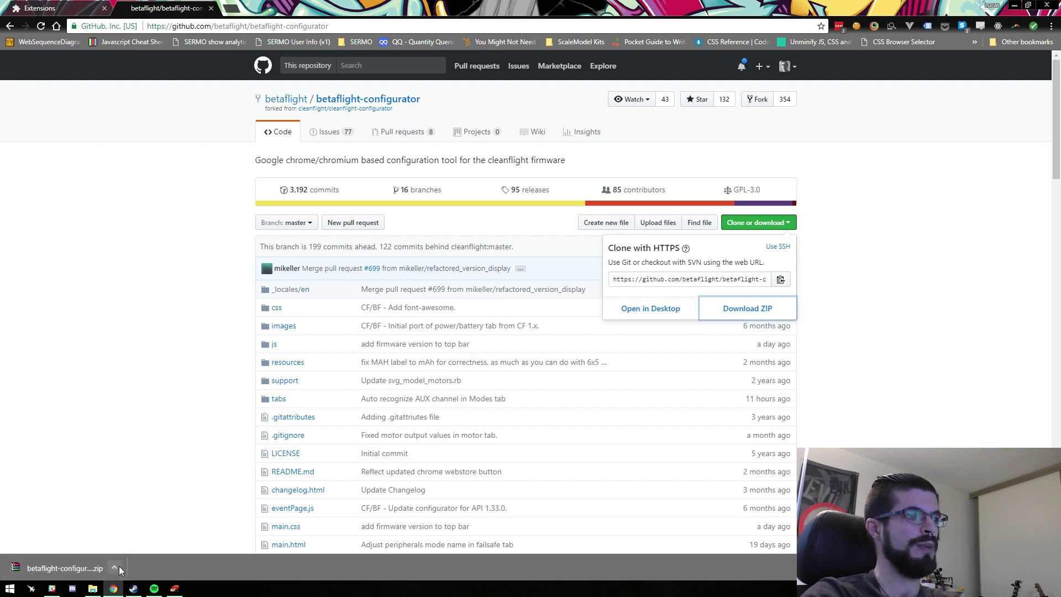
left_click(114, 568)
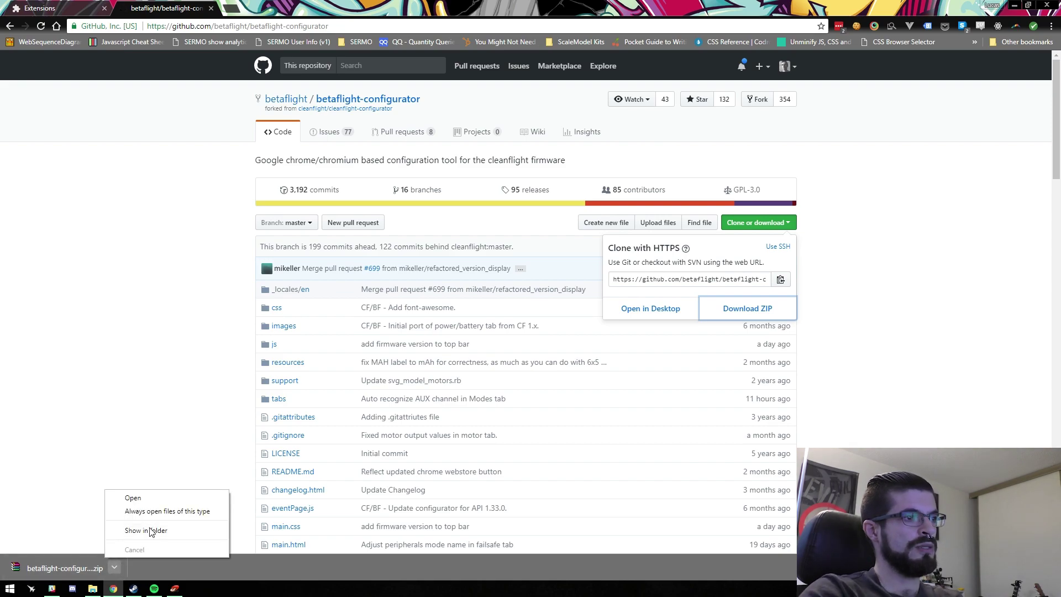
left_click(146, 532)
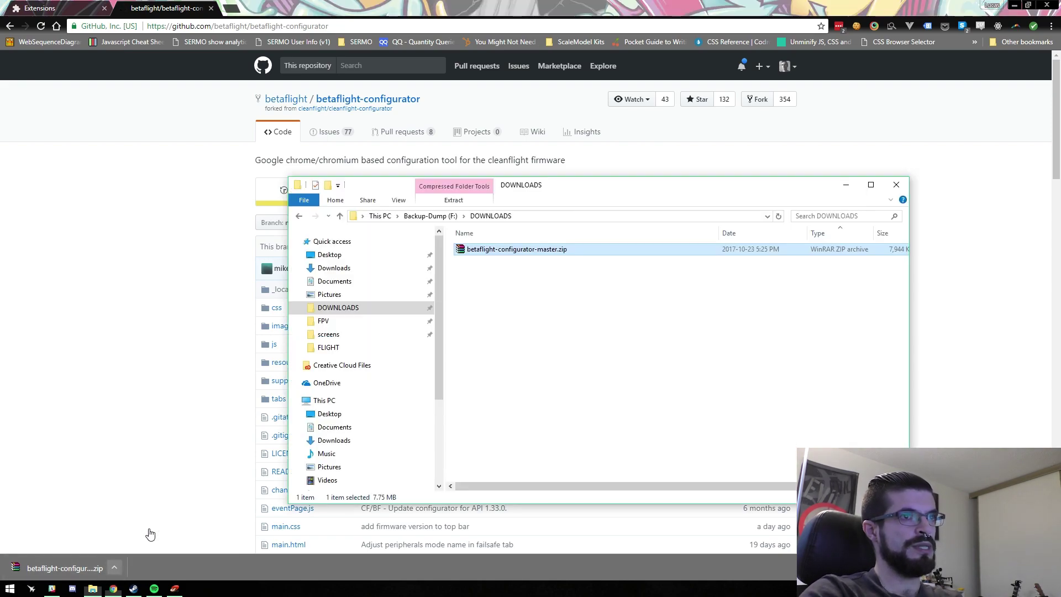
double_click(528, 252)
left_click(950, 25)
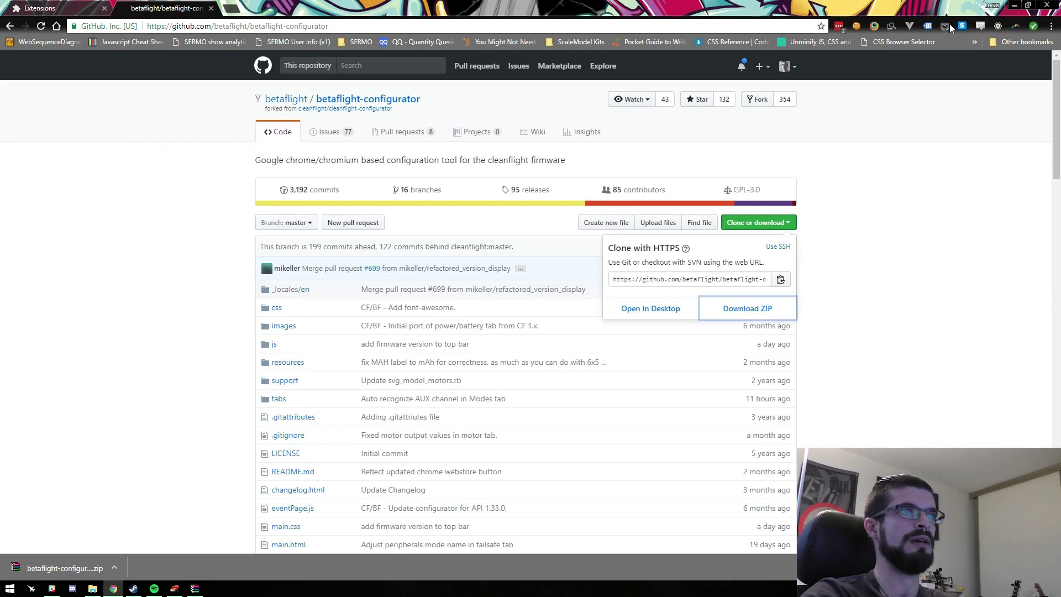
left_click(1014, 5)
left_click(217, 230)
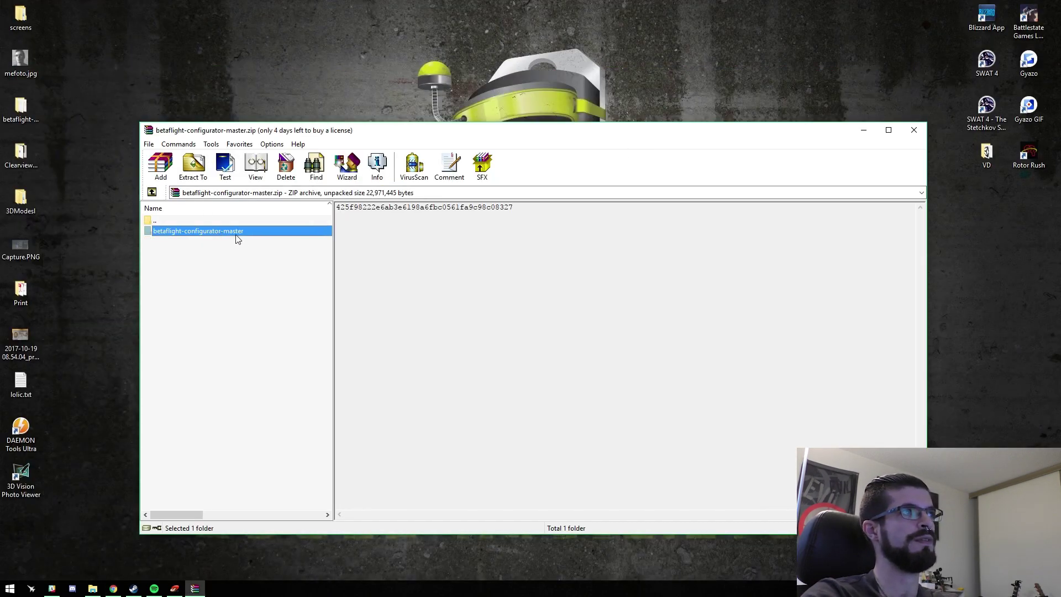
Step: Permanently delete the old betaflight-configurator-master folder from the desktop
left_click(22, 128)
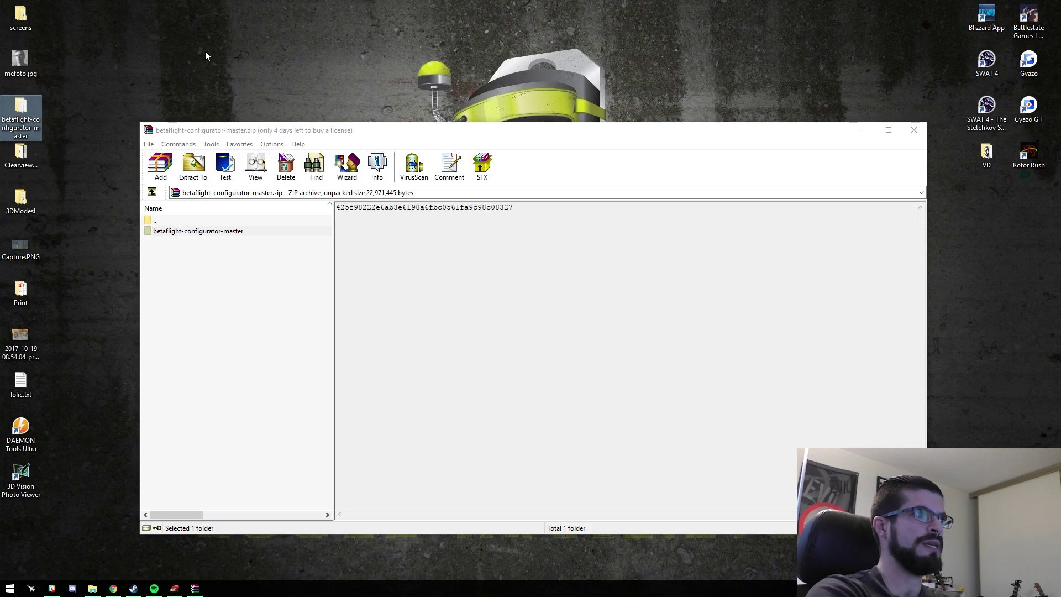
key("shift+Delete")
key("Return")
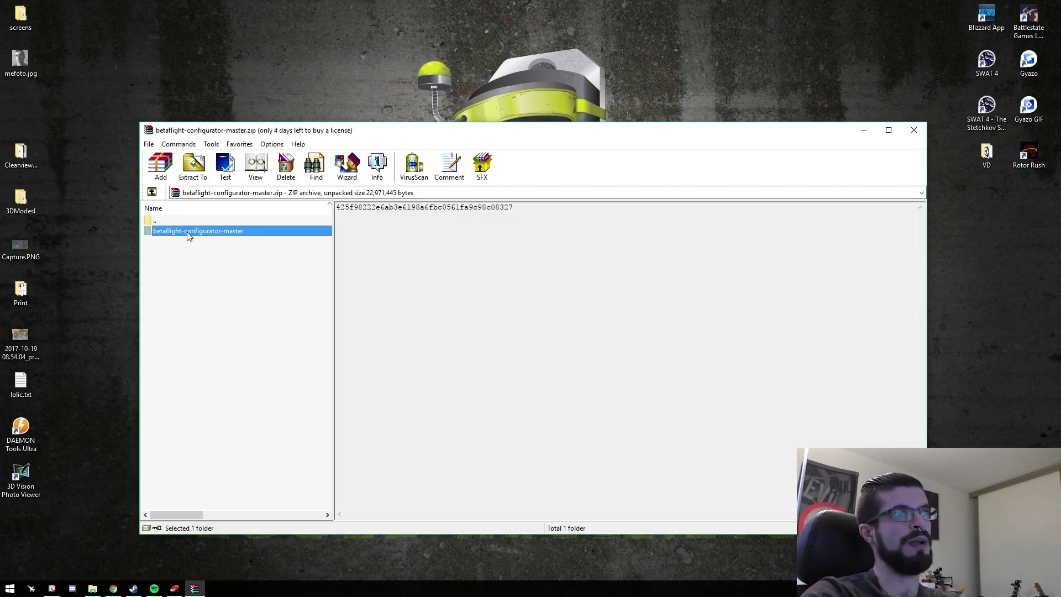
Step: Drag the archive's betaflight-configurator-master folder onto the desktop and snap Chrome to the right half
left_click_drag(186, 230, 22, 106)
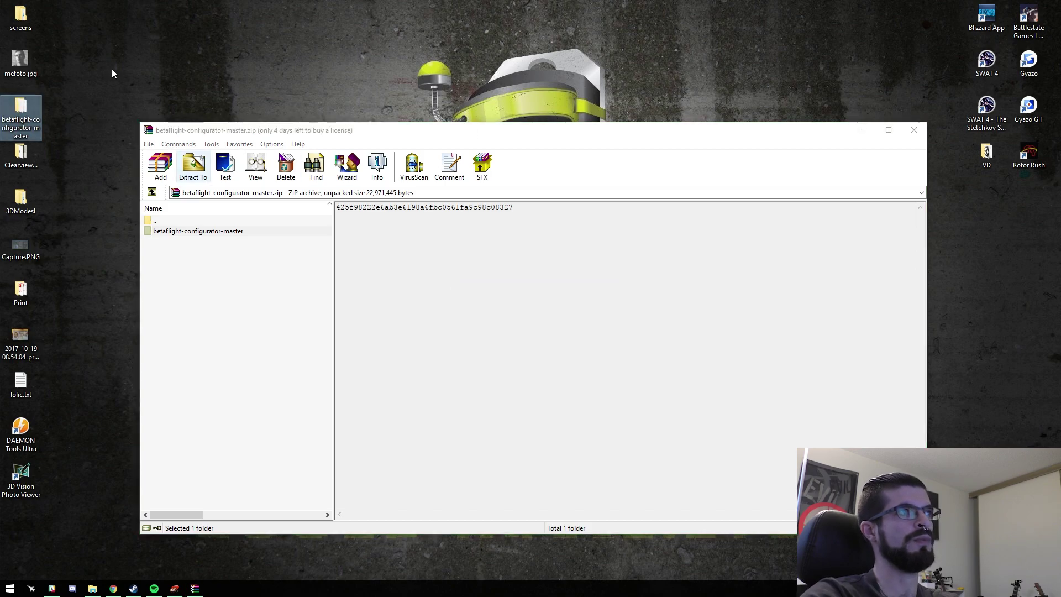
left_click(113, 588)
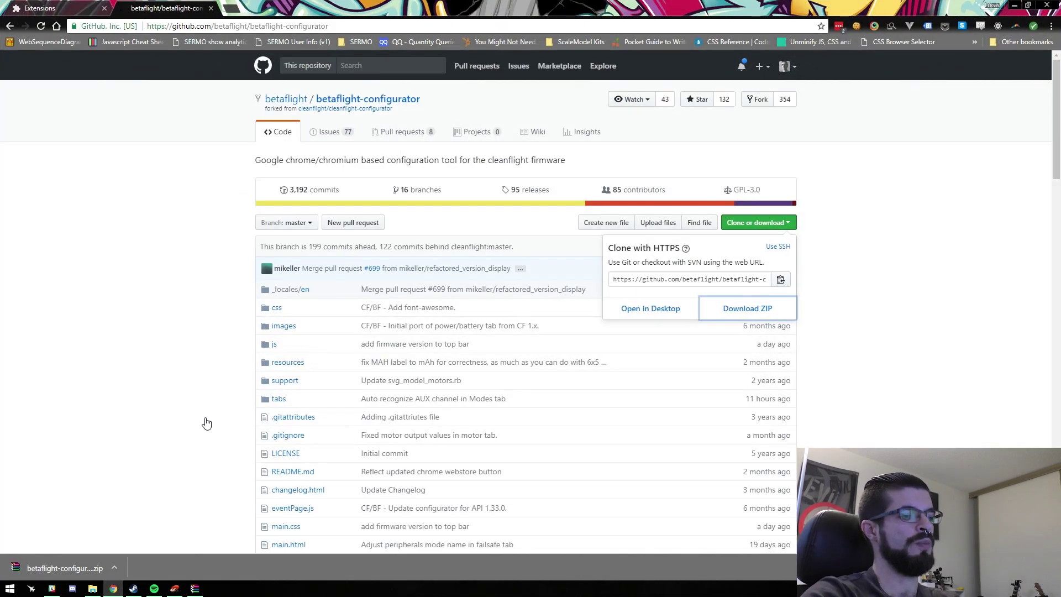
key("super+Right")
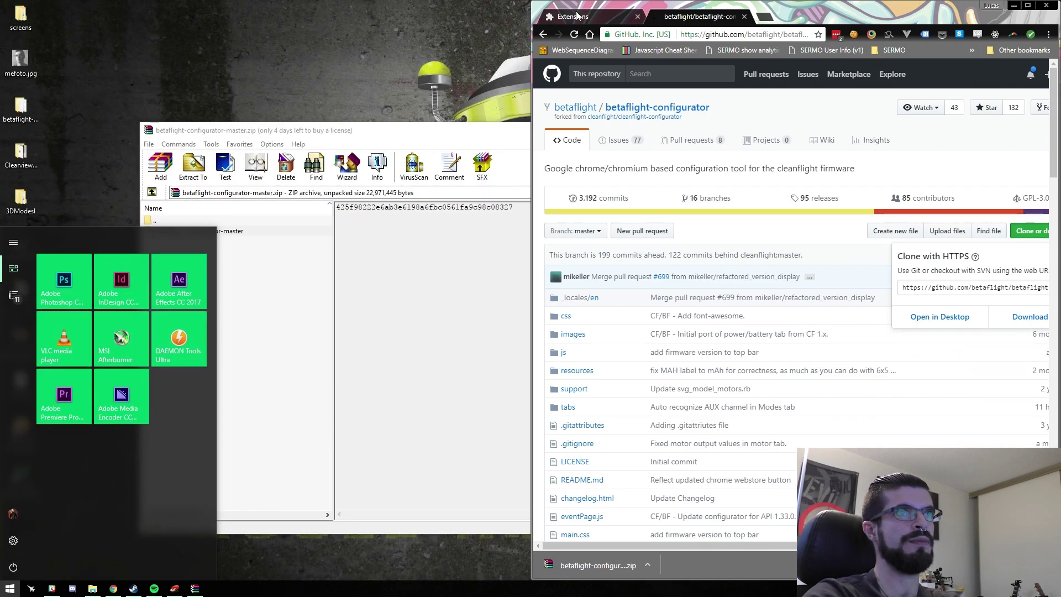
Step: Drop the desktop betaflight-configurator-master folder onto Chrome's Extensions page, close WinRAR, and maximize Chrome
left_click(577, 15)
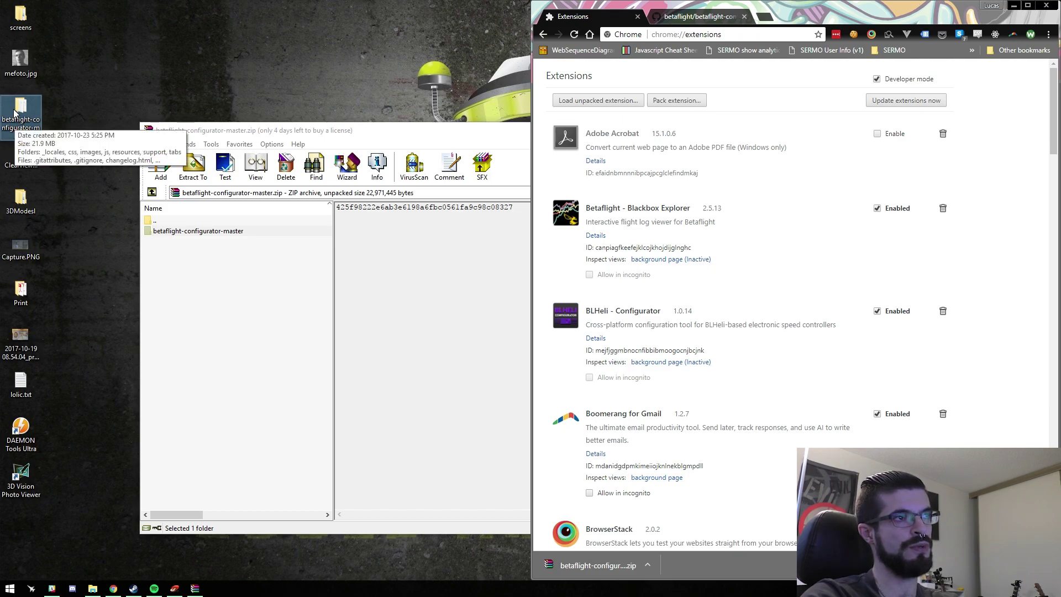
left_click_drag(14, 113, 696, 167)
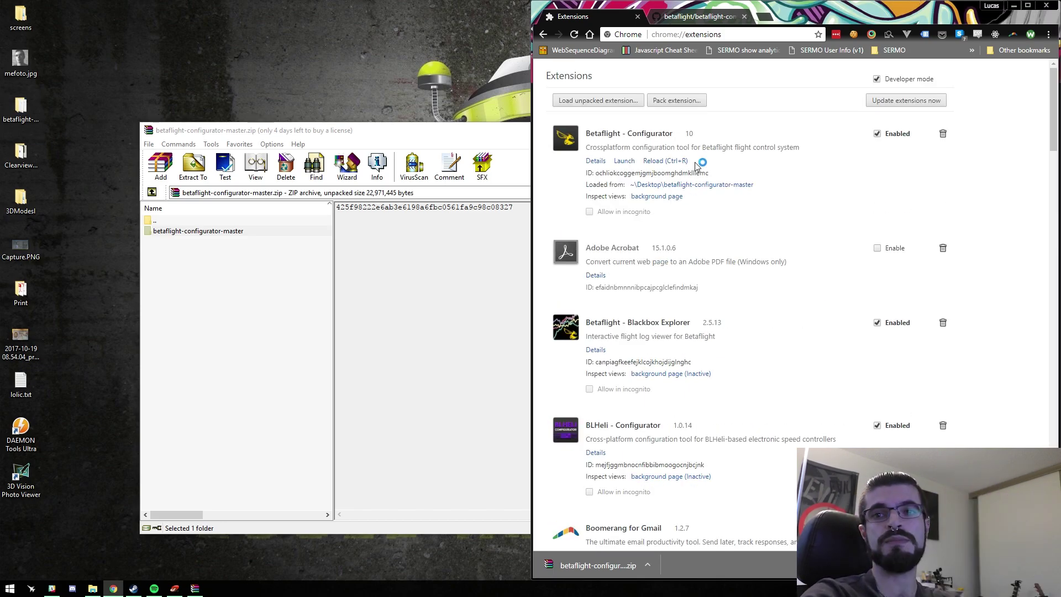
left_click(486, 142)
left_click(915, 131)
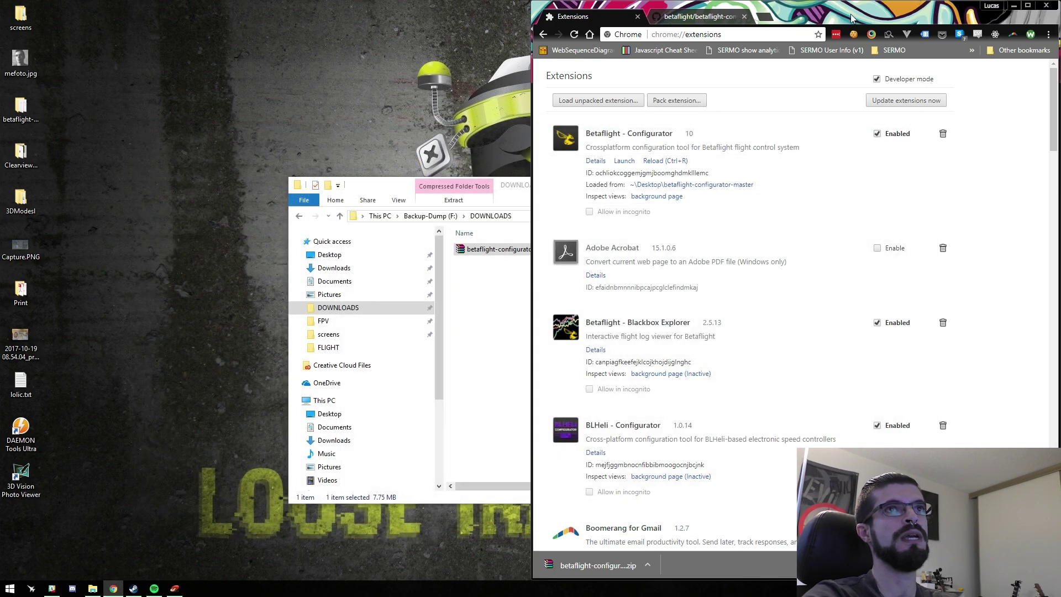
left_click(1028, 5)
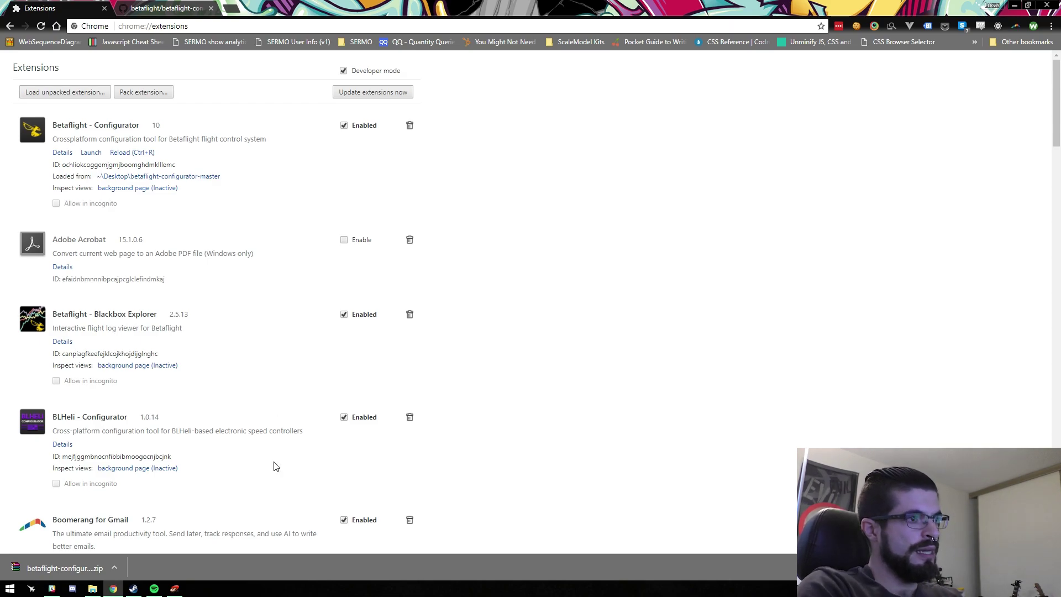
Step: Launch Betaflight - Configurator from a Start menu search for 'beta' and maximize its window
key("super")
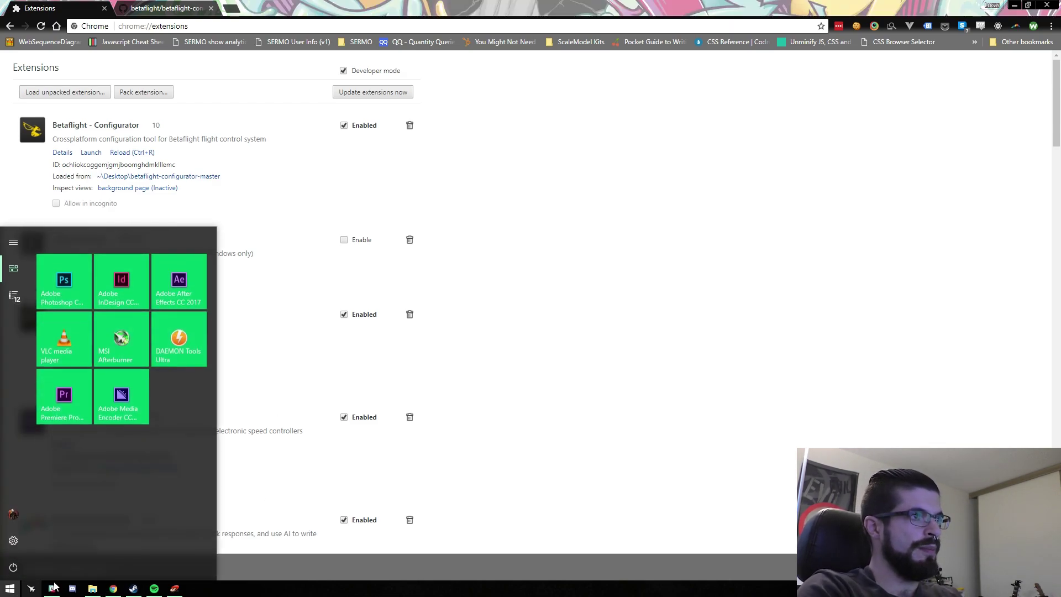
type("beta")
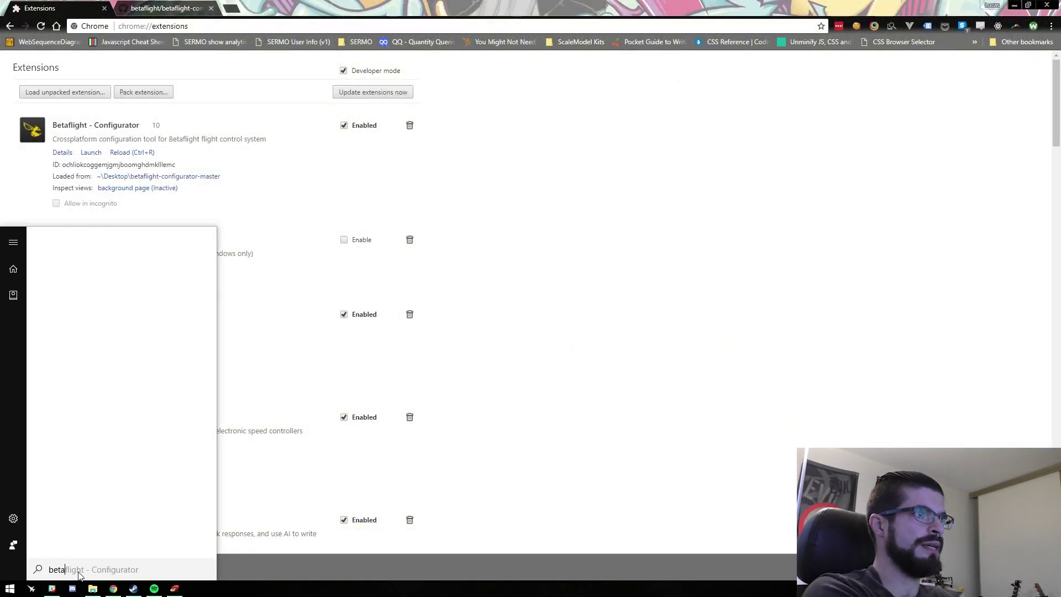
key("Return")
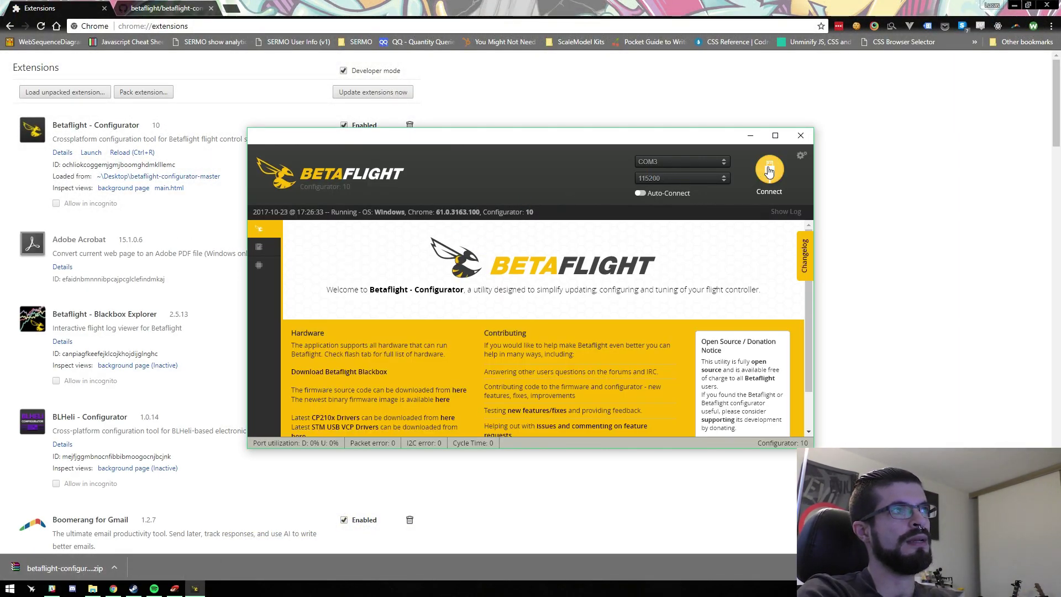
left_click(775, 136)
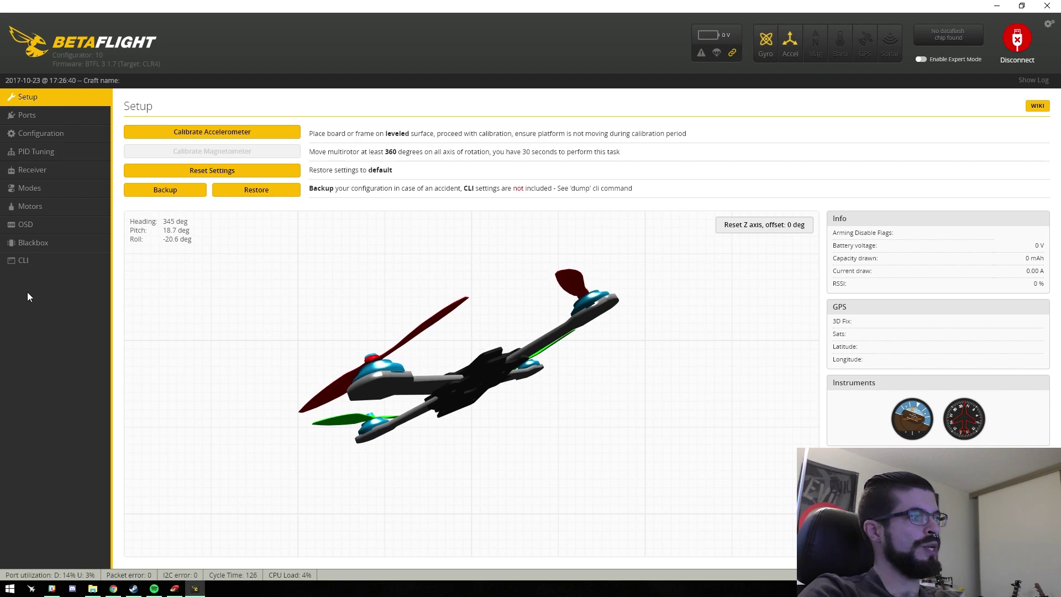
Step: Send the dfu command from the CLI tab, reconnecting and sending it again
left_click(47, 268)
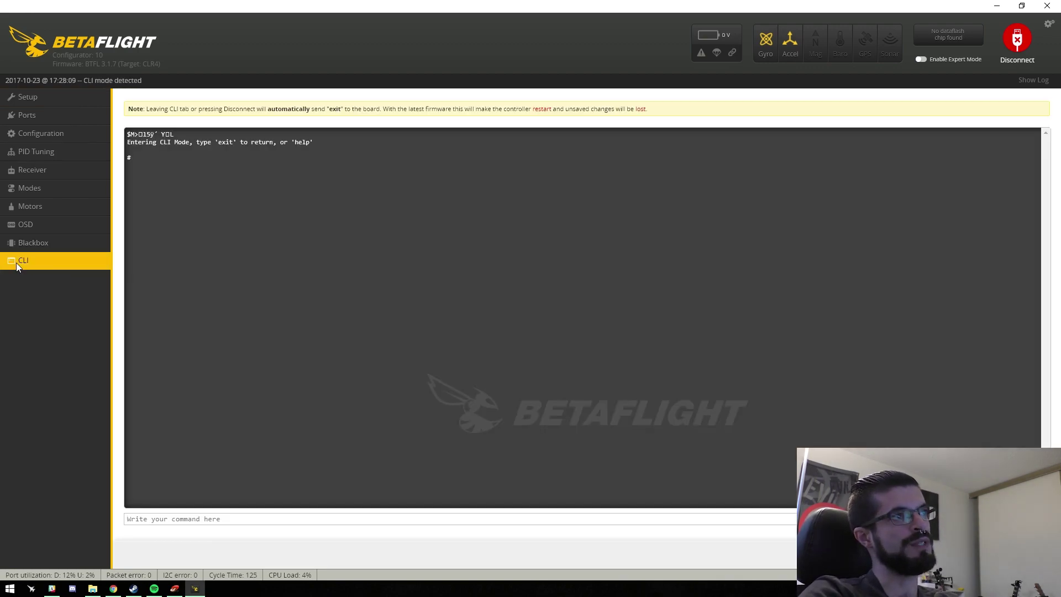
left_click(212, 520)
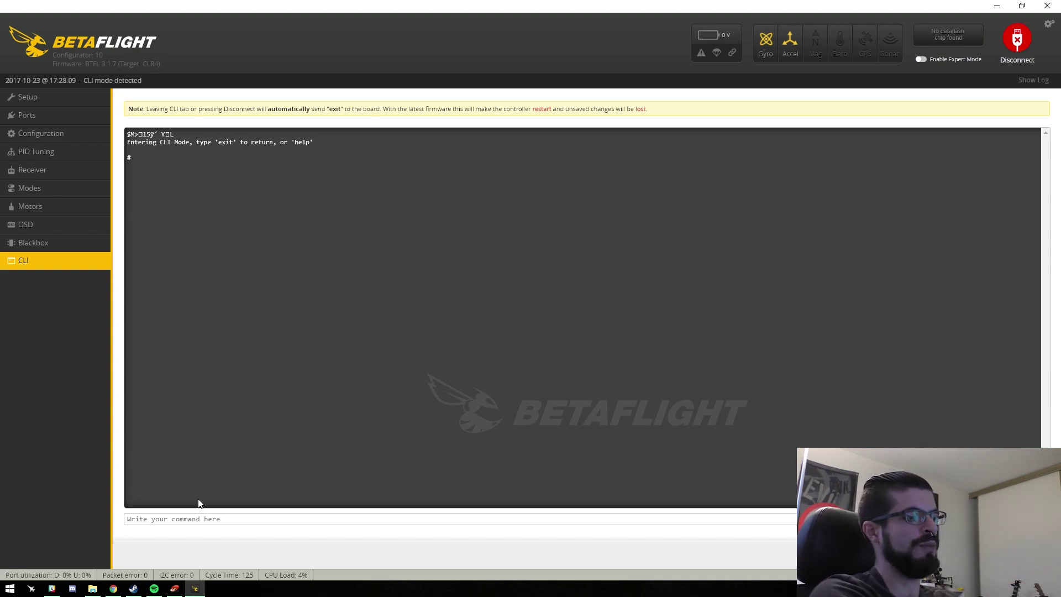
type("D")
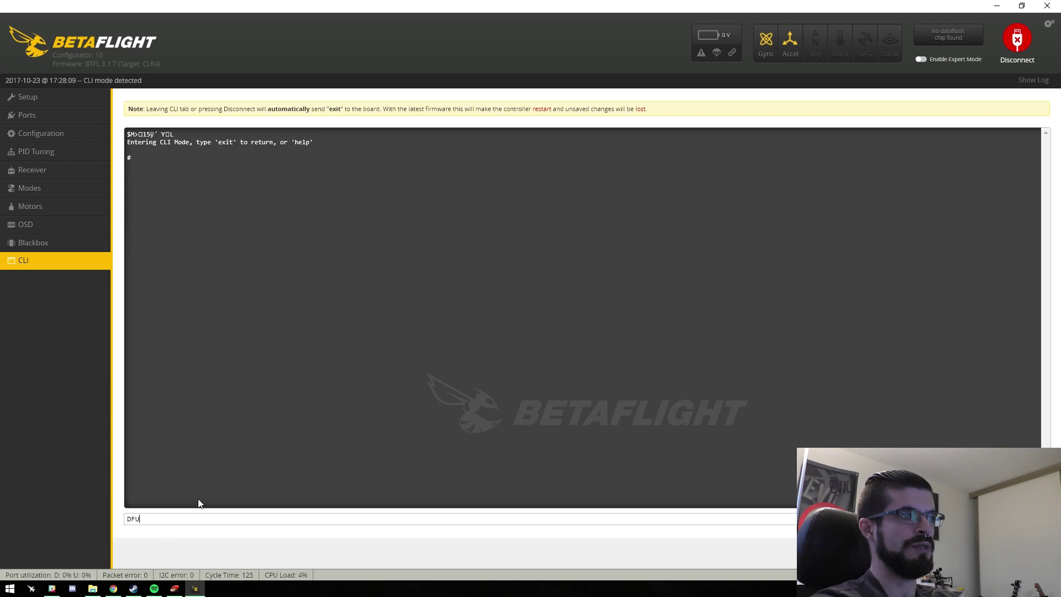
type("FU")
key("Return")
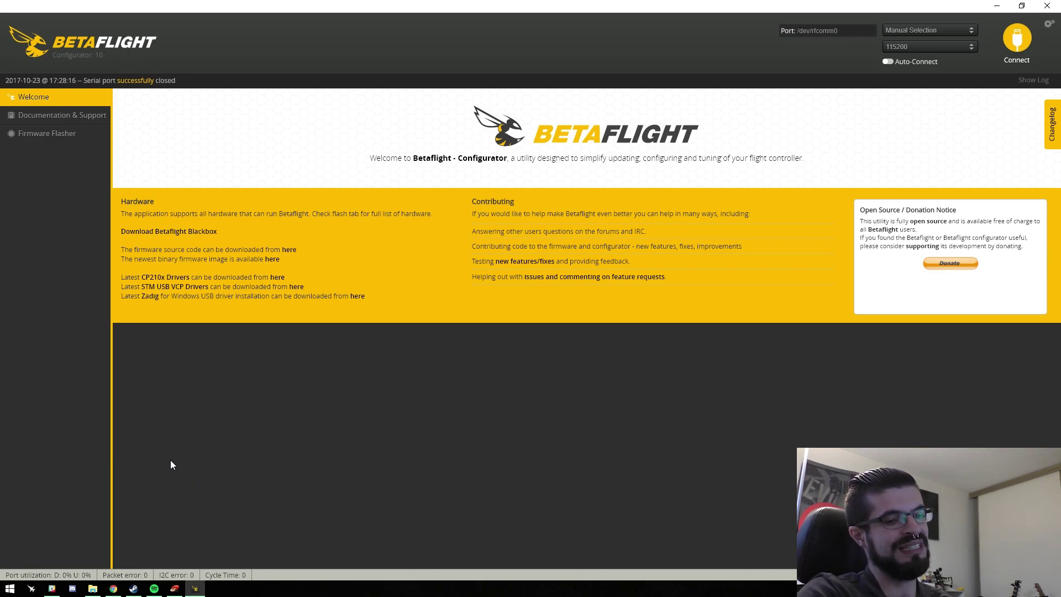
left_click(1017, 38)
left_click(55, 260)
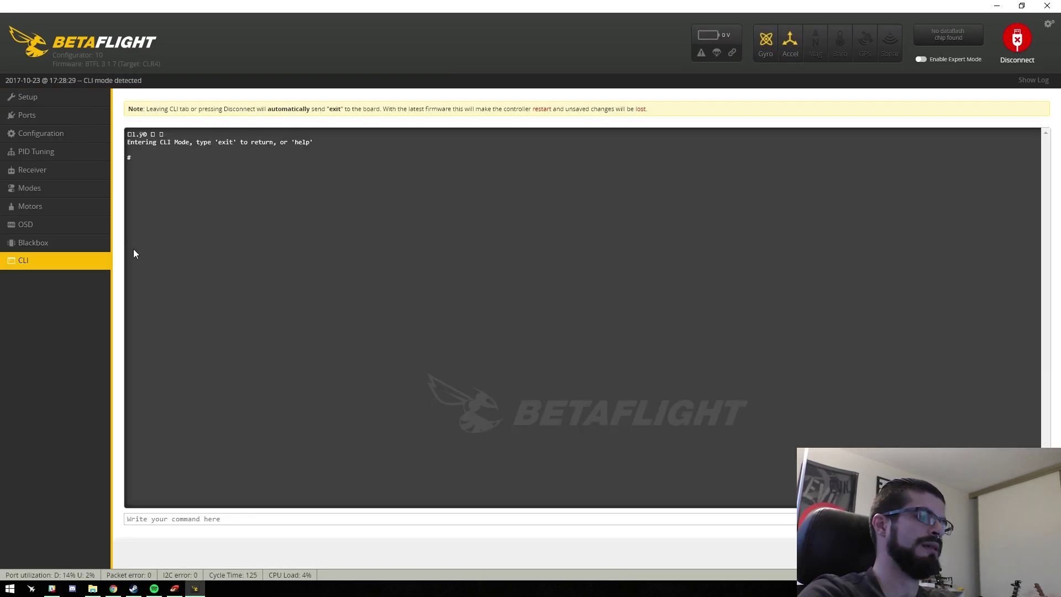
type("dfu")
key("Return")
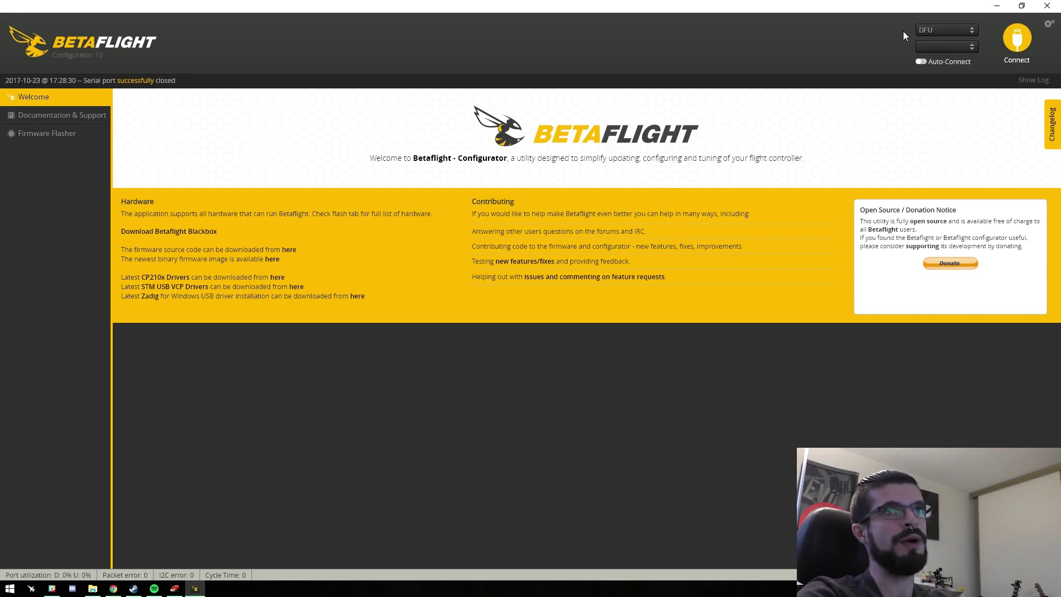
Step: In Firmware Flasher, select the CLRACINGF4 board, version 3.2.1, and enable Full chip erase
left_click(52, 136)
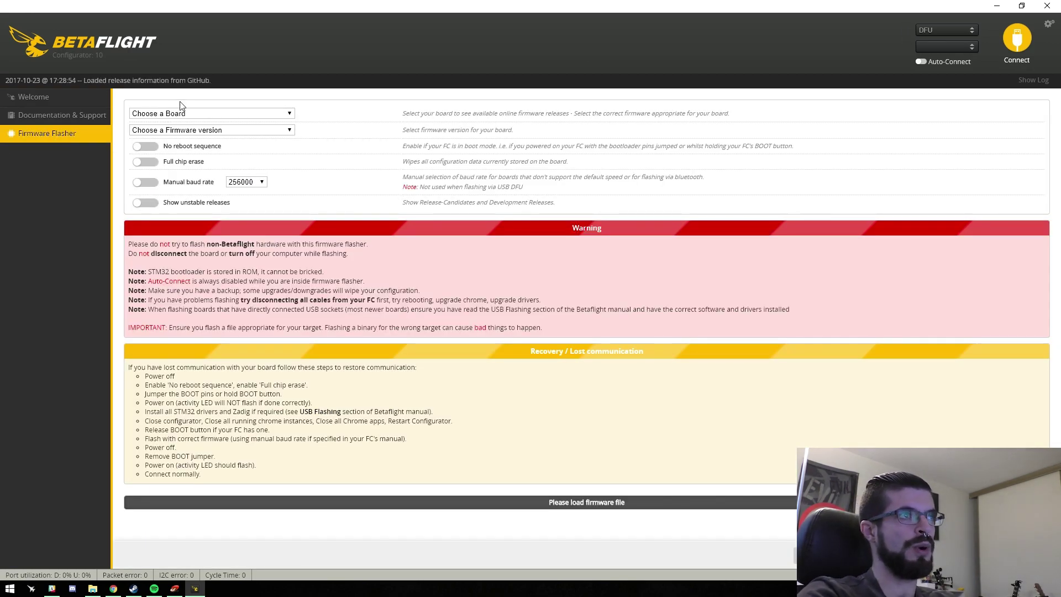
left_click(144, 116)
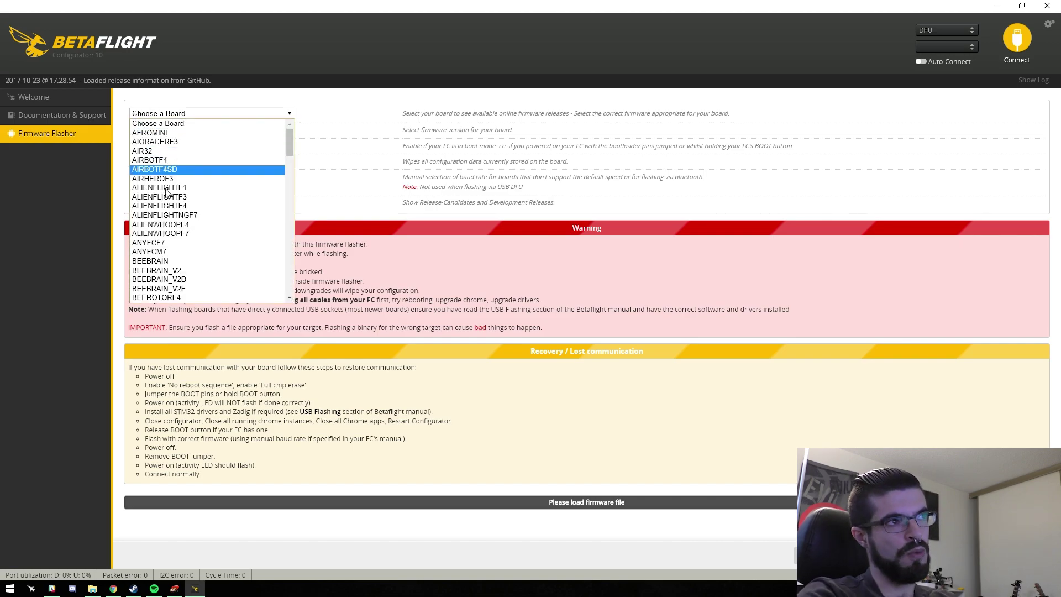
scroll(166, 229, "down", 5)
scroll(172, 221, "up", 6)
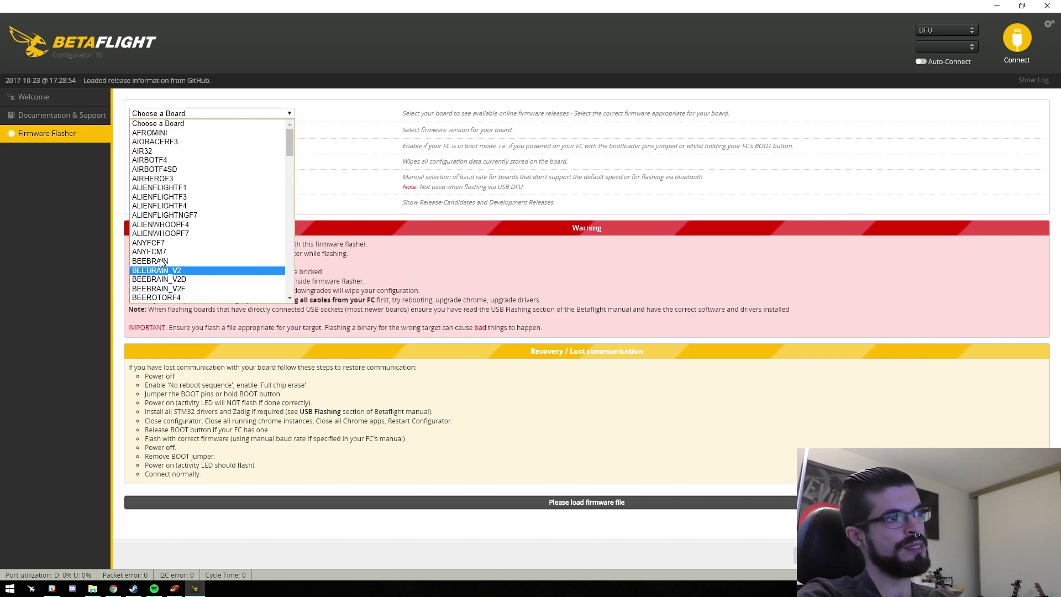
scroll(179, 210, "down", 3)
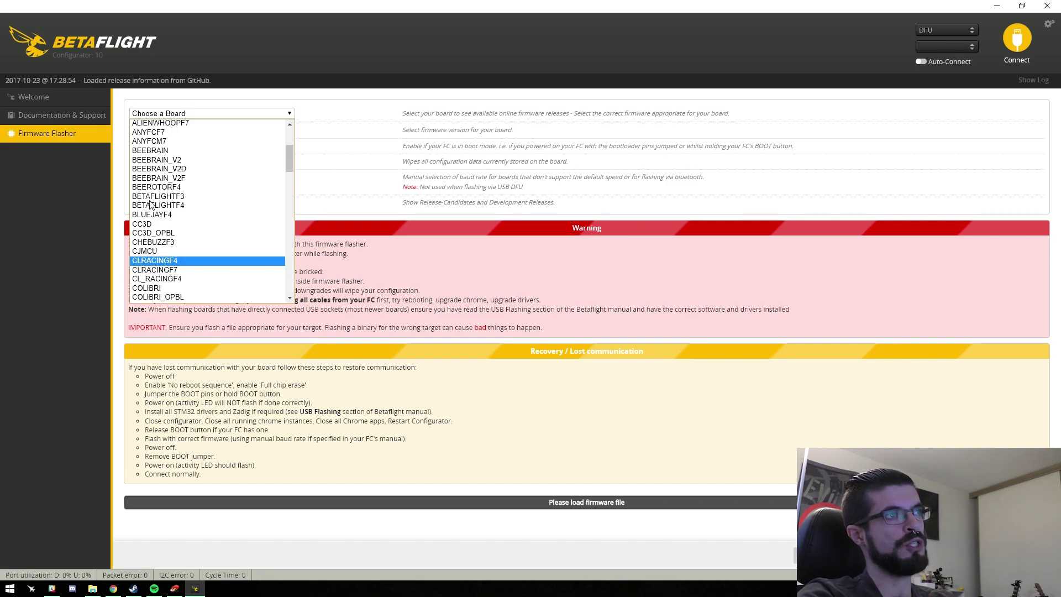
left_click(158, 261)
left_click(151, 131)
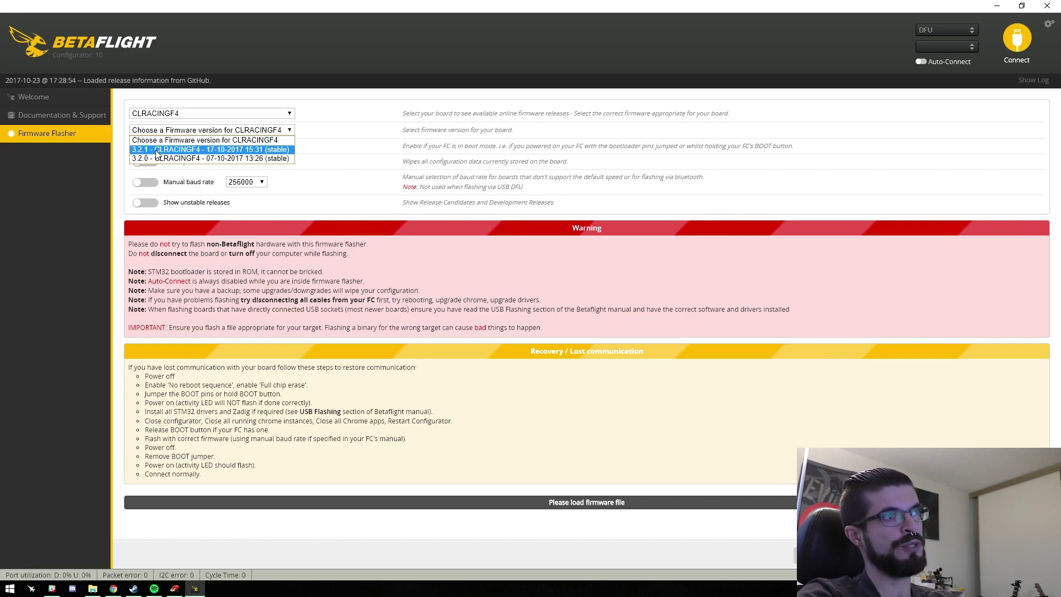
left_click(157, 151)
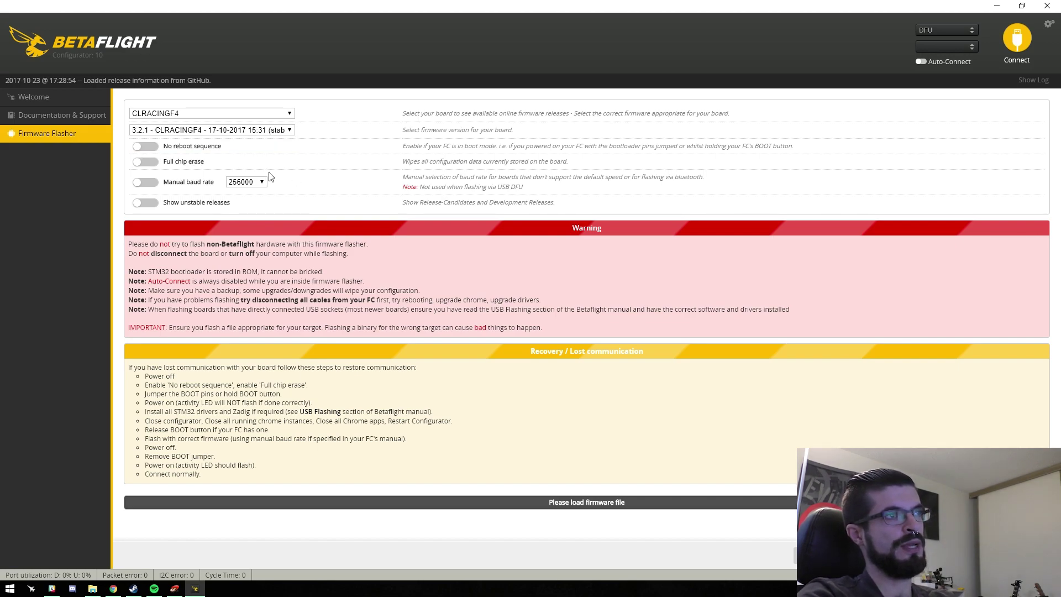
left_click(144, 163)
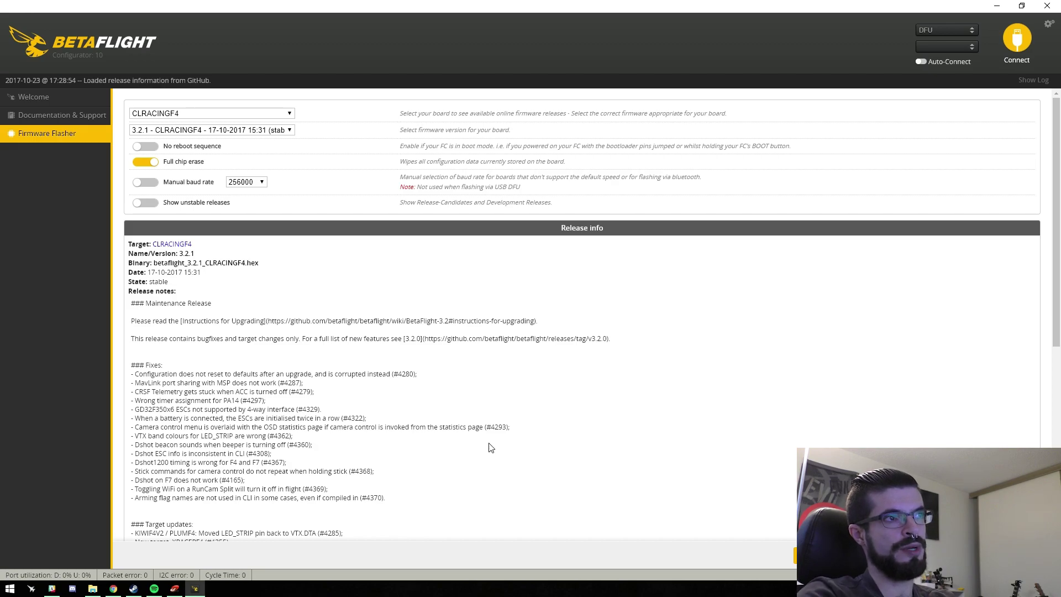
Step: Flash the selected 3.2.1 firmware onto the board
scroll(491, 447, "down", 4)
left_click(829, 556)
scroll(838, 347, "down", 2)
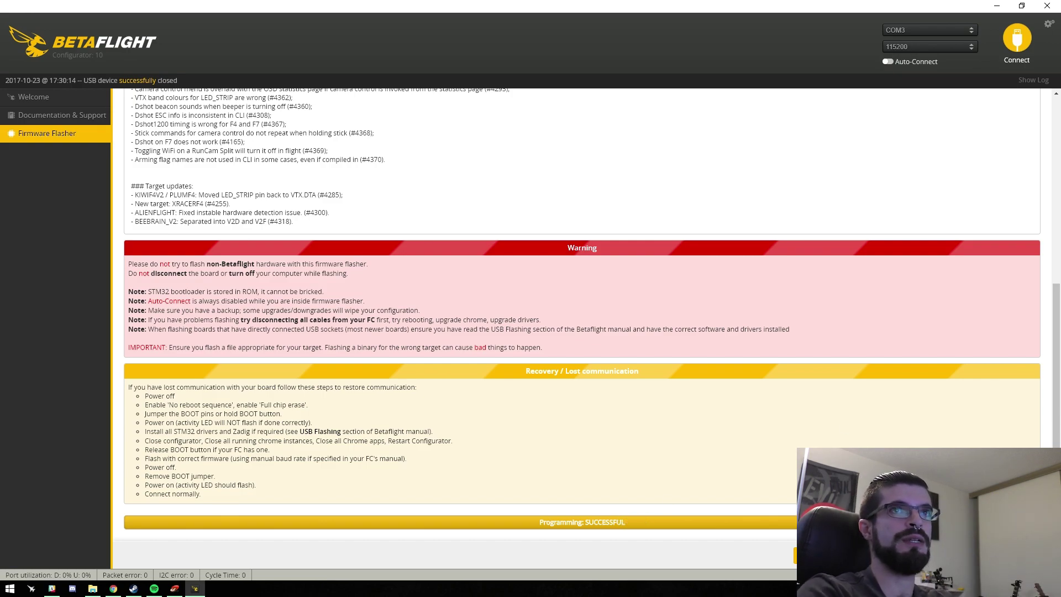
Step: Connect, turn on Serial Rx for UART1 in the Ports tab, and reconnect after reboot
left_click(1030, 33)
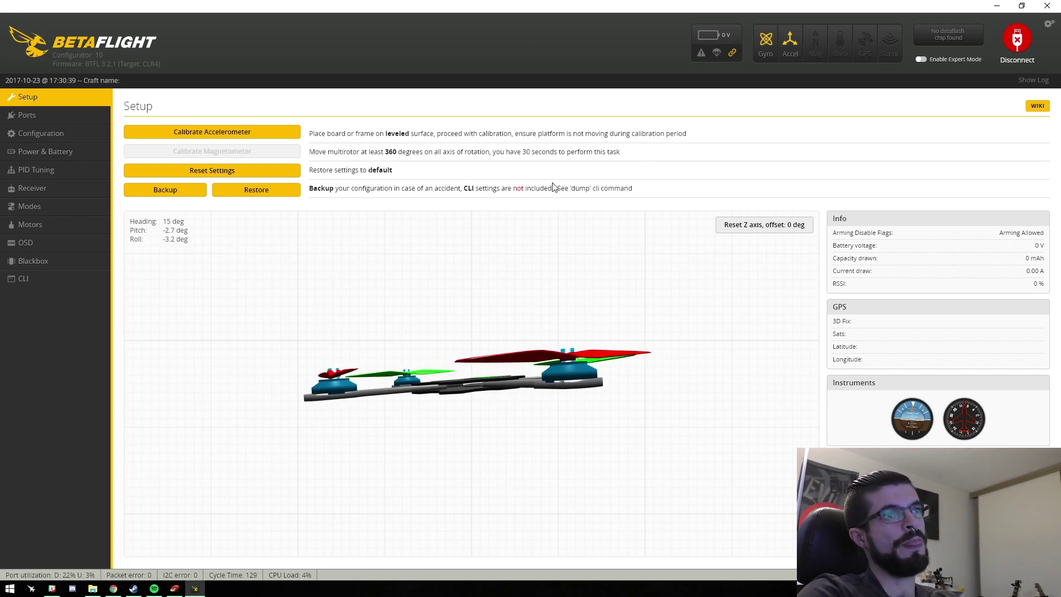
left_click(44, 114)
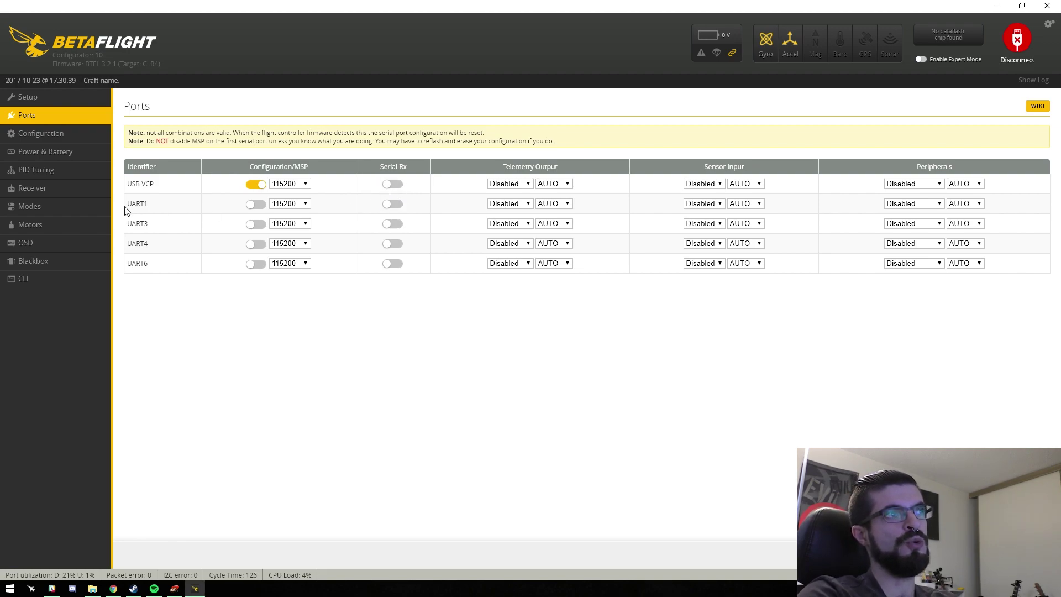
left_click(393, 205)
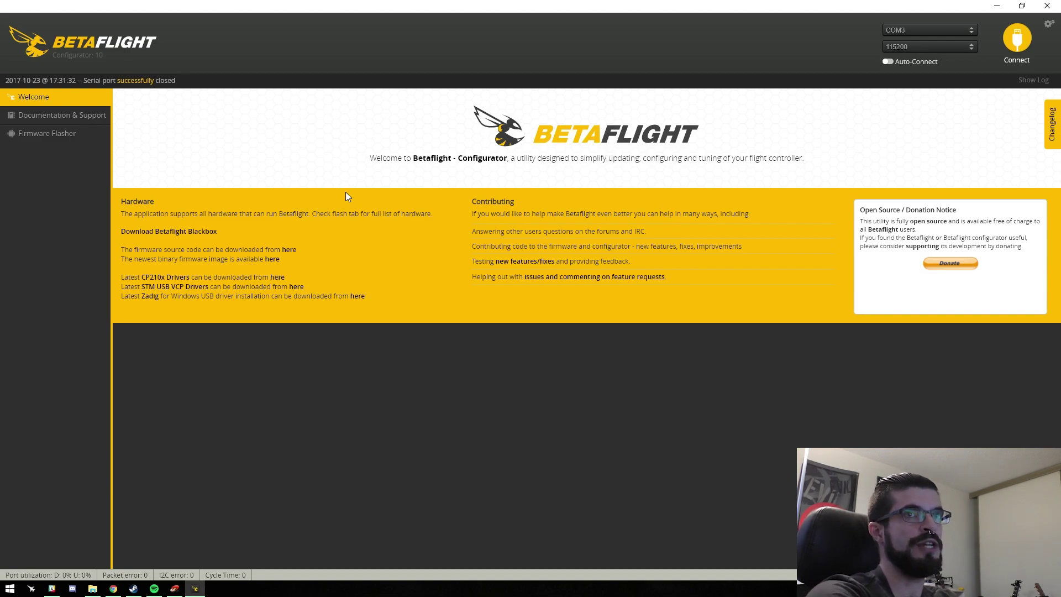
left_click(1016, 38)
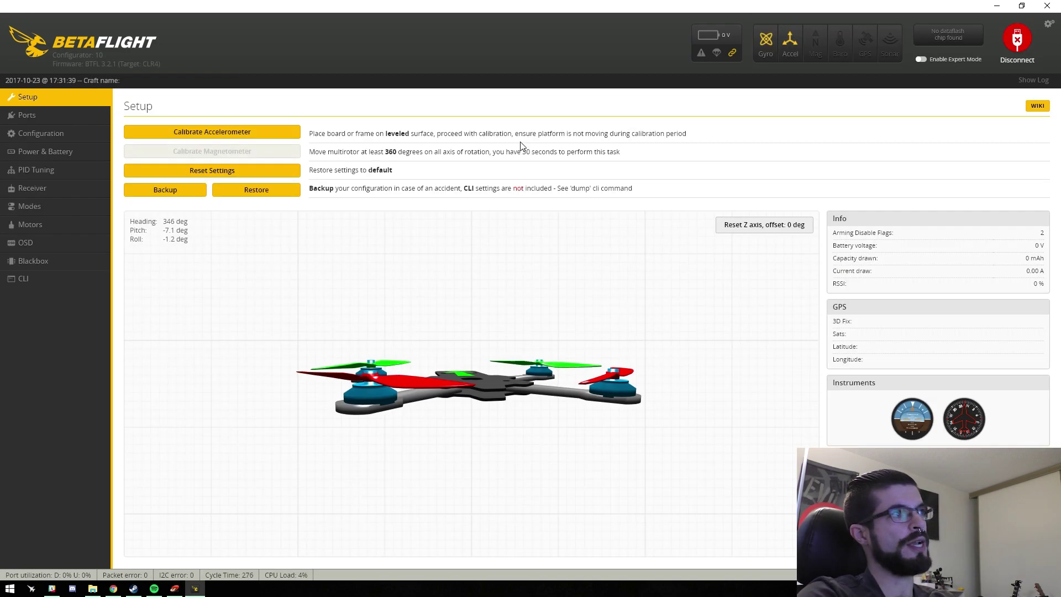
Step: In Configuration, keep the Mixer as Quad X and set the ESC/Motor protocol to DSHOT600
left_click(54, 130)
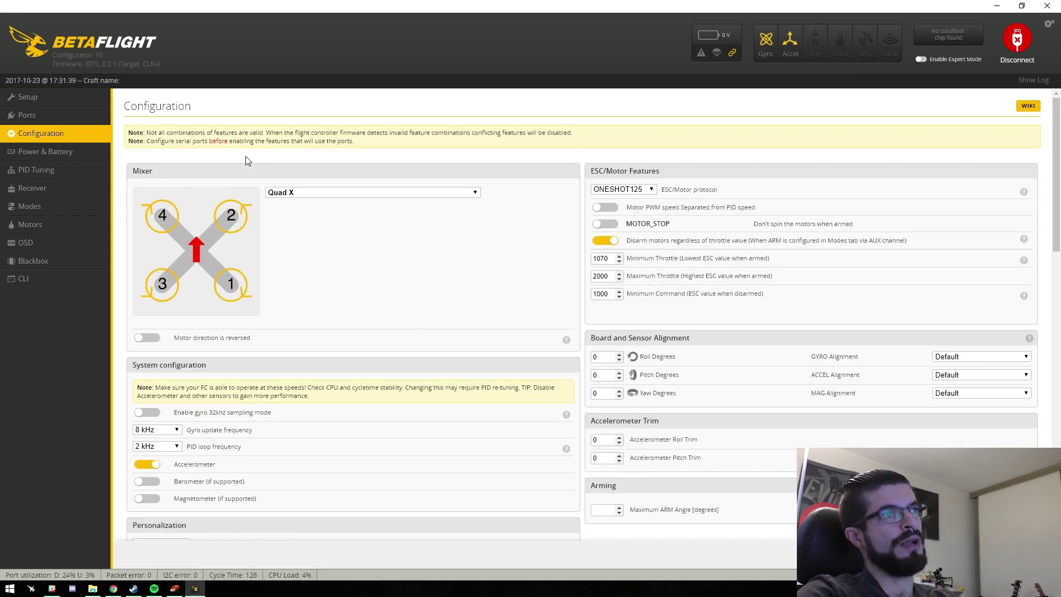
left_click(341, 194)
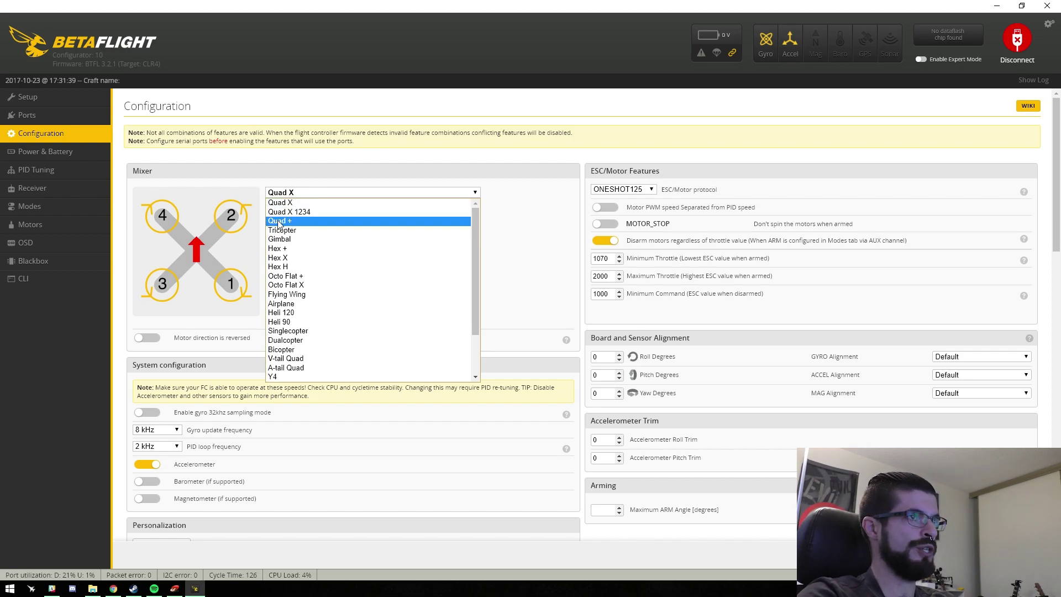
left_click(364, 178)
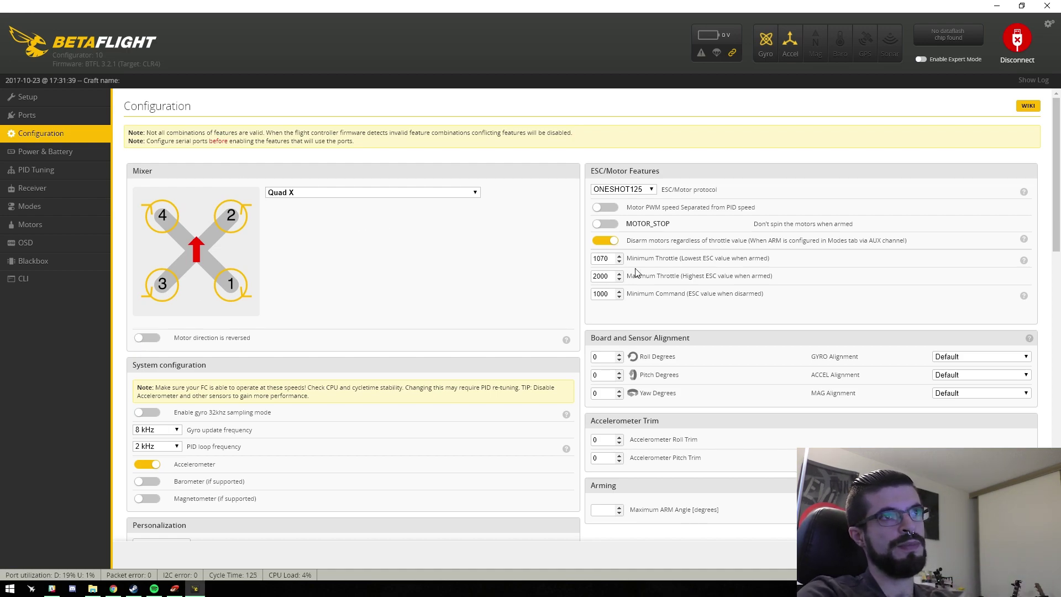
left_click(628, 193)
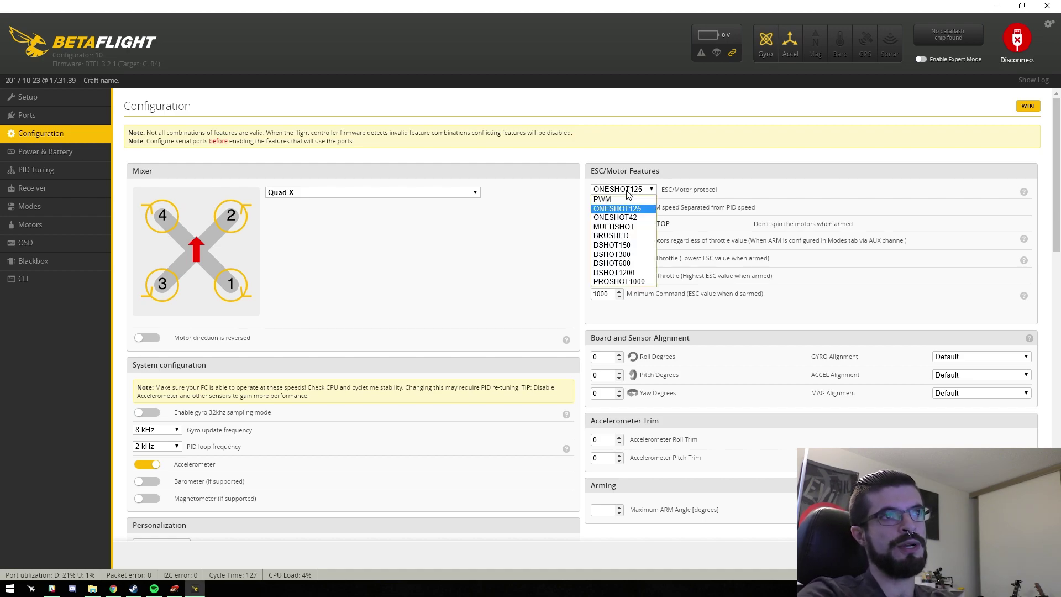
left_click(611, 264)
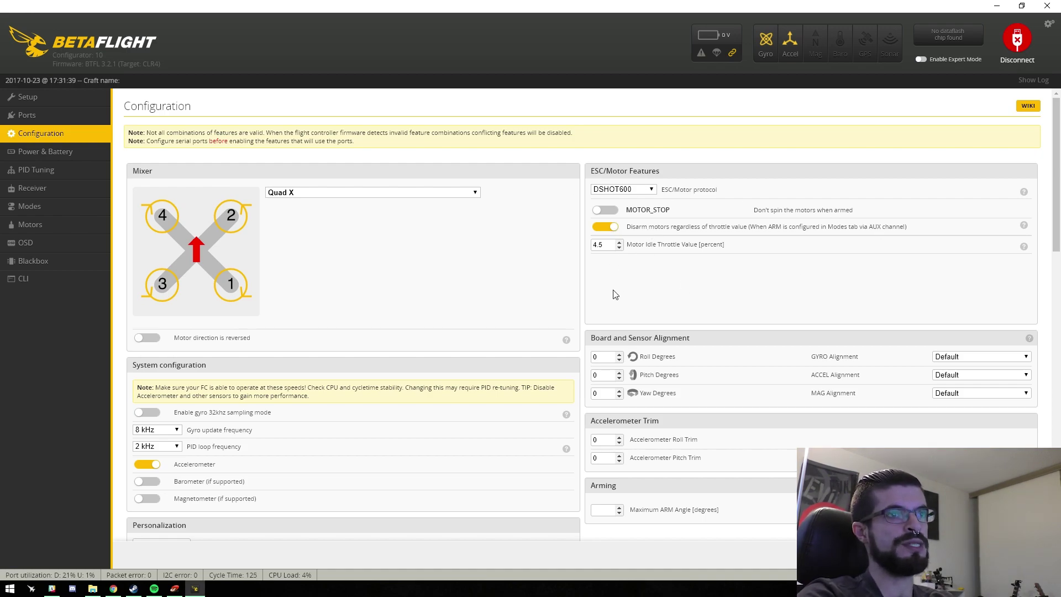
scroll(609, 291, "down", 2)
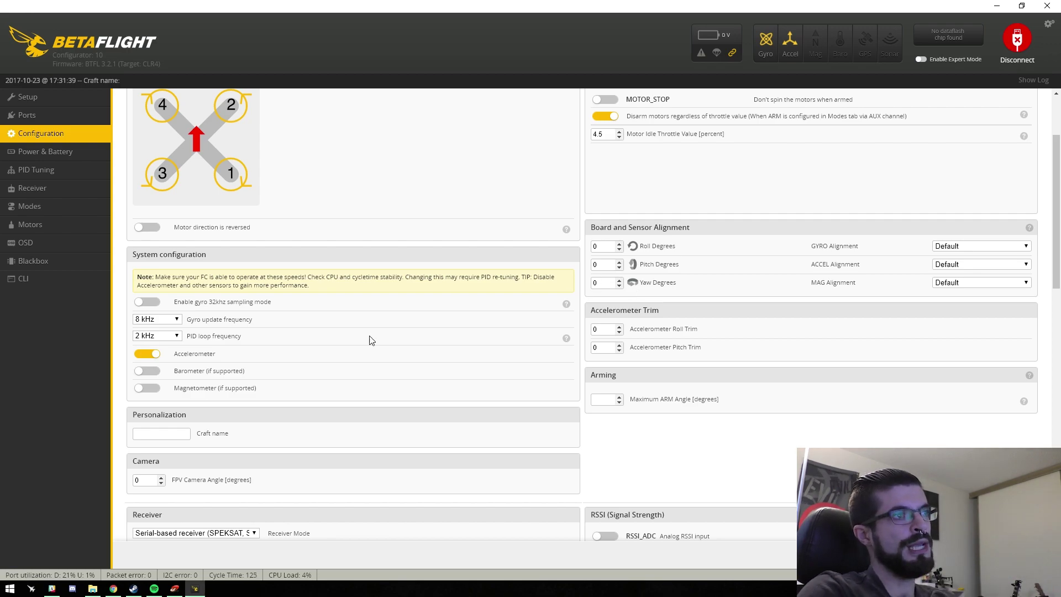
Step: Set the PID loop frequency to 8 kHz and switch off the Accelerometer
scroll(347, 355, "down", 2)
scroll(367, 284, "up", 2)
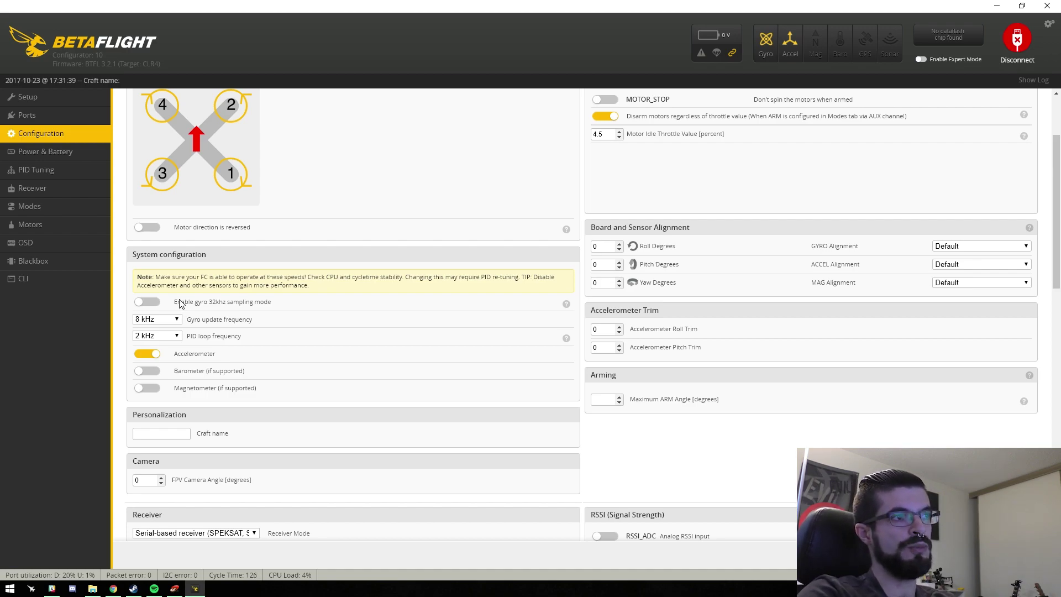
left_click(165, 337)
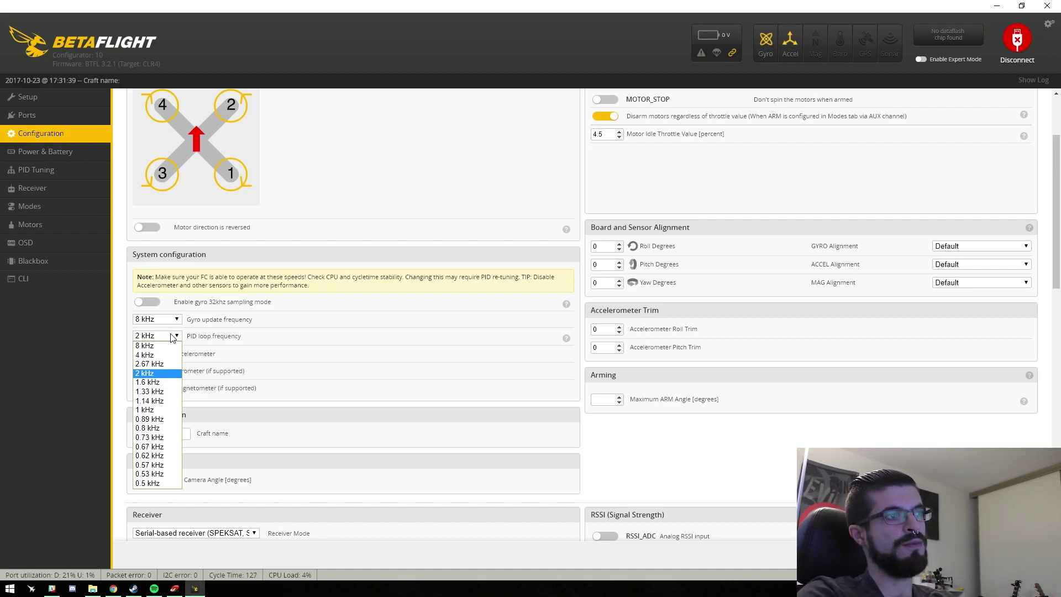
left_click(152, 345)
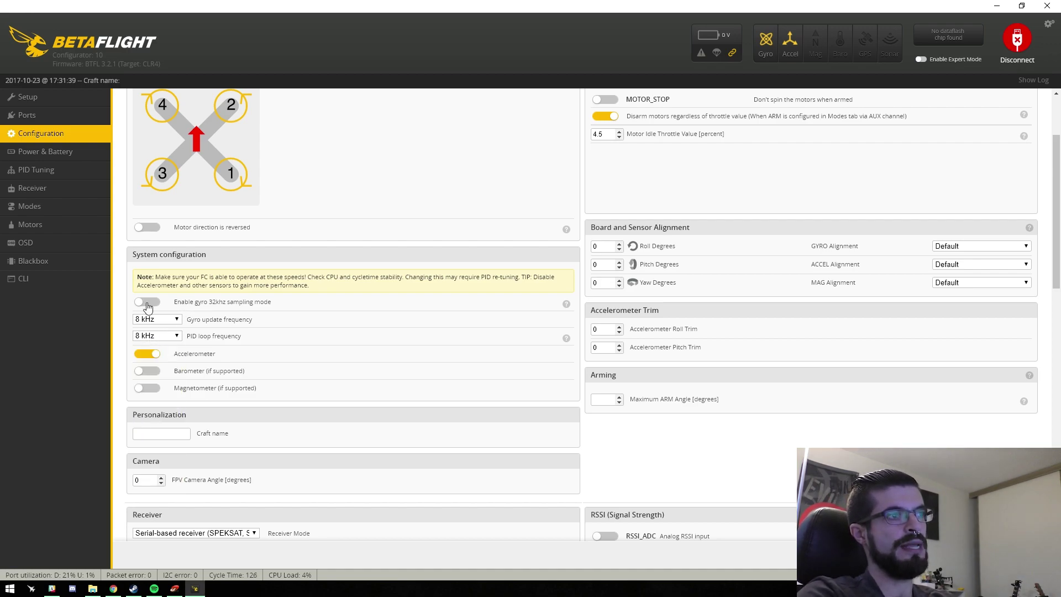
left_click(148, 355)
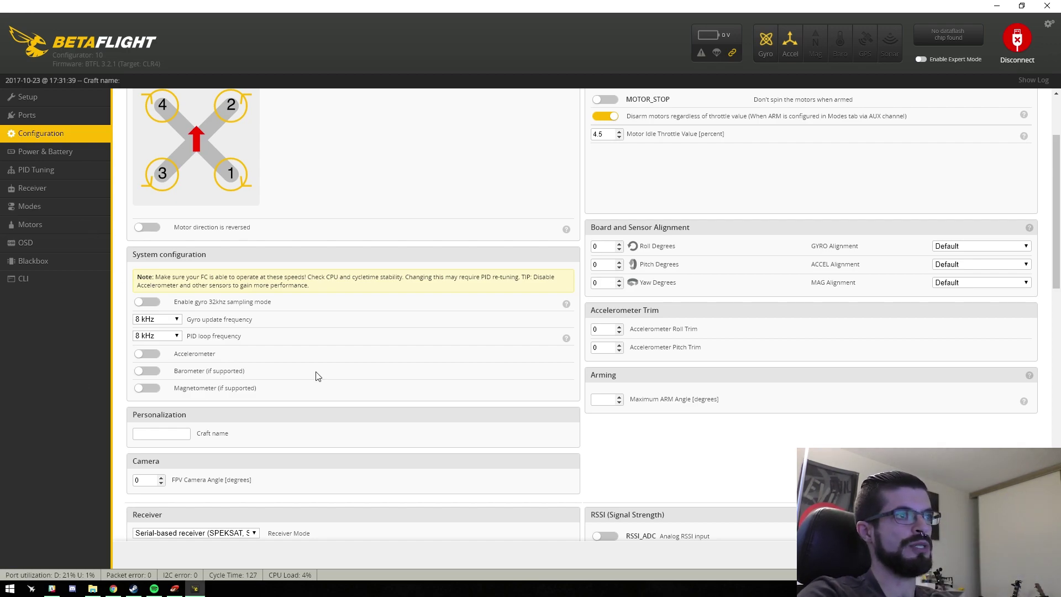
scroll(331, 362, "down", 2)
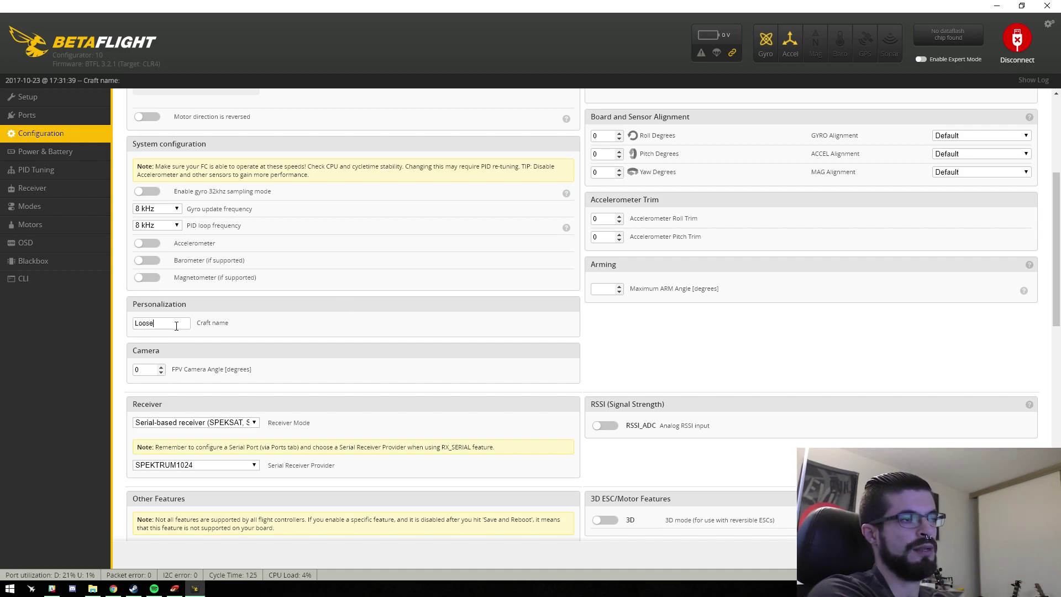
Step: Keep Receiver Mode as Serial-based and choose SBUS as the serial receiver provider
scroll(293, 305, "down", 1)
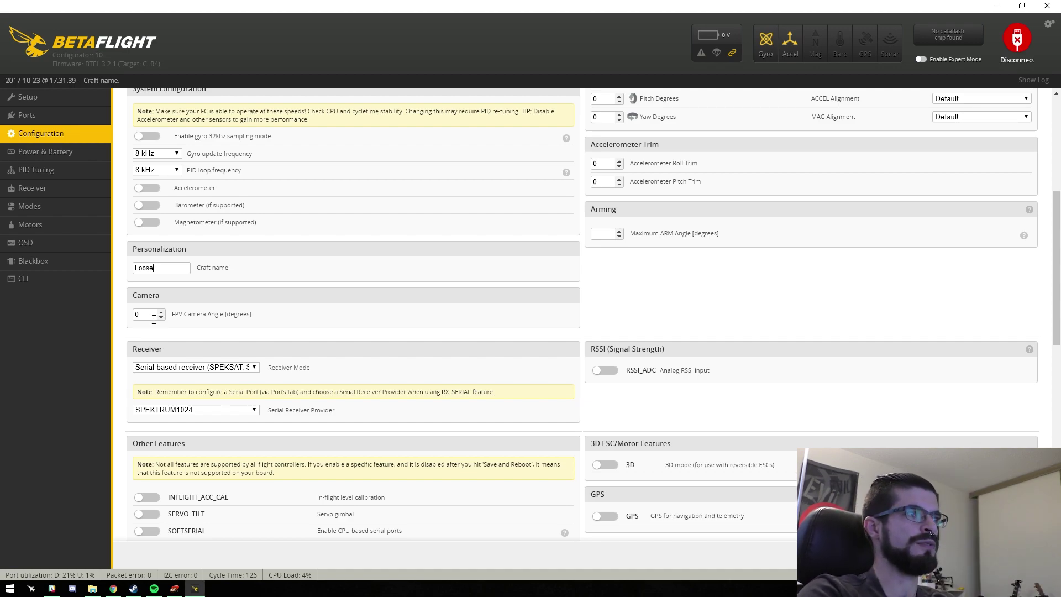
scroll(252, 333, "down", 1)
scroll(250, 330, "down", 3)
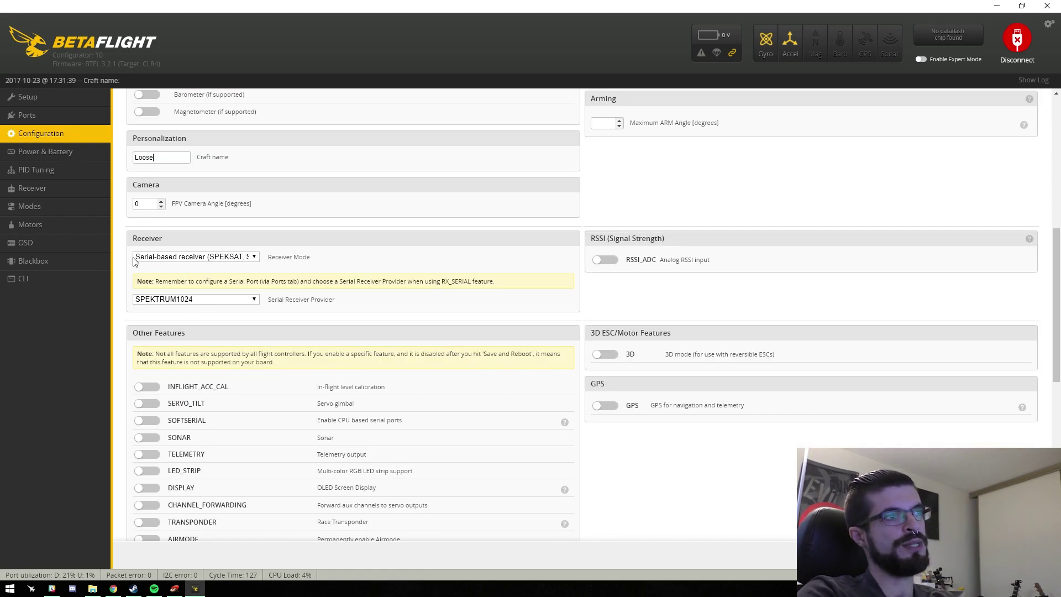
left_click(252, 258)
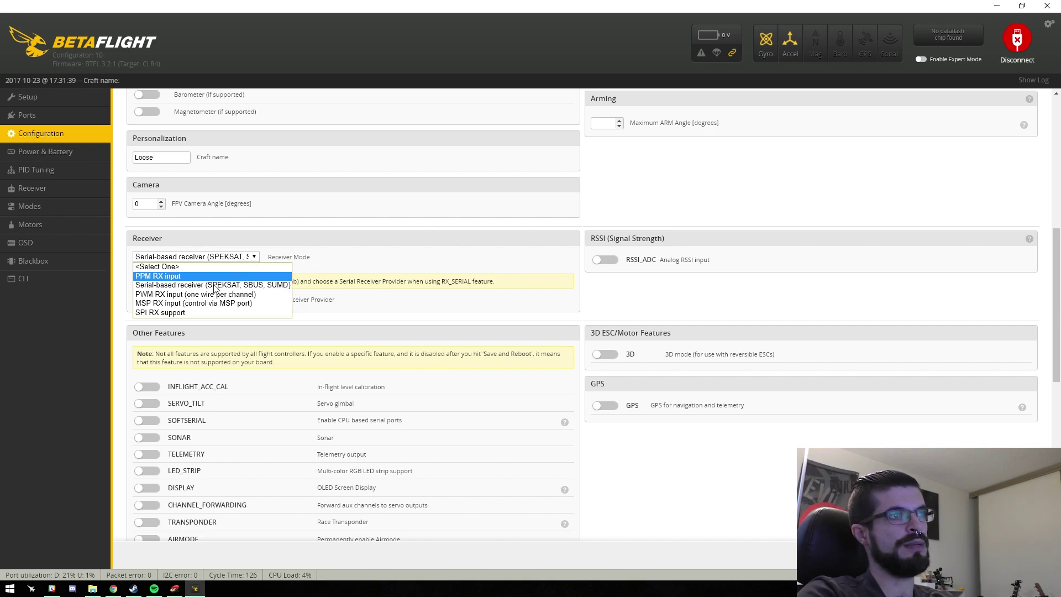
left_click(332, 261)
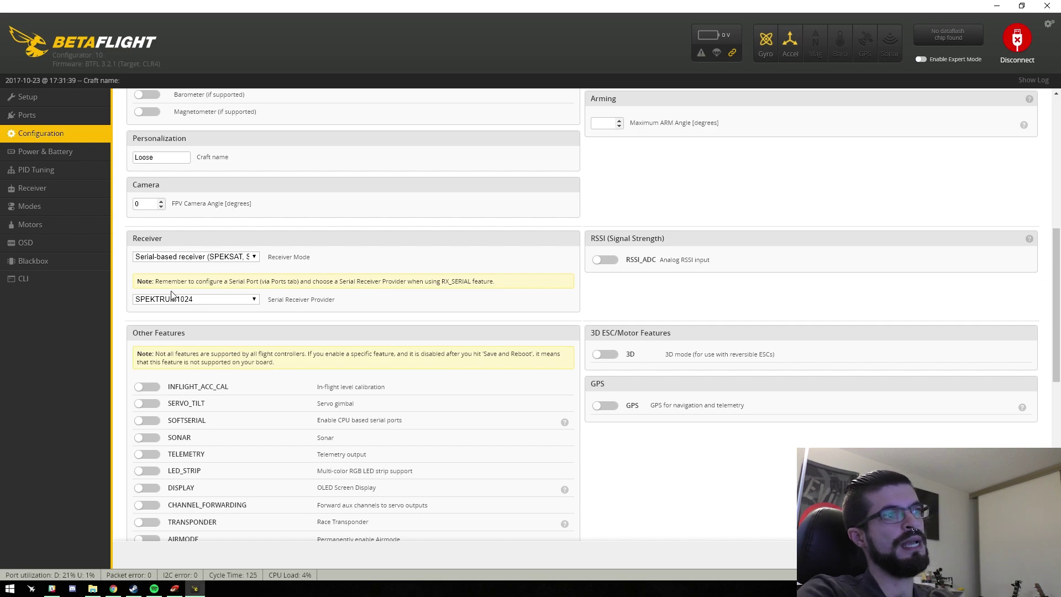
left_click(187, 298)
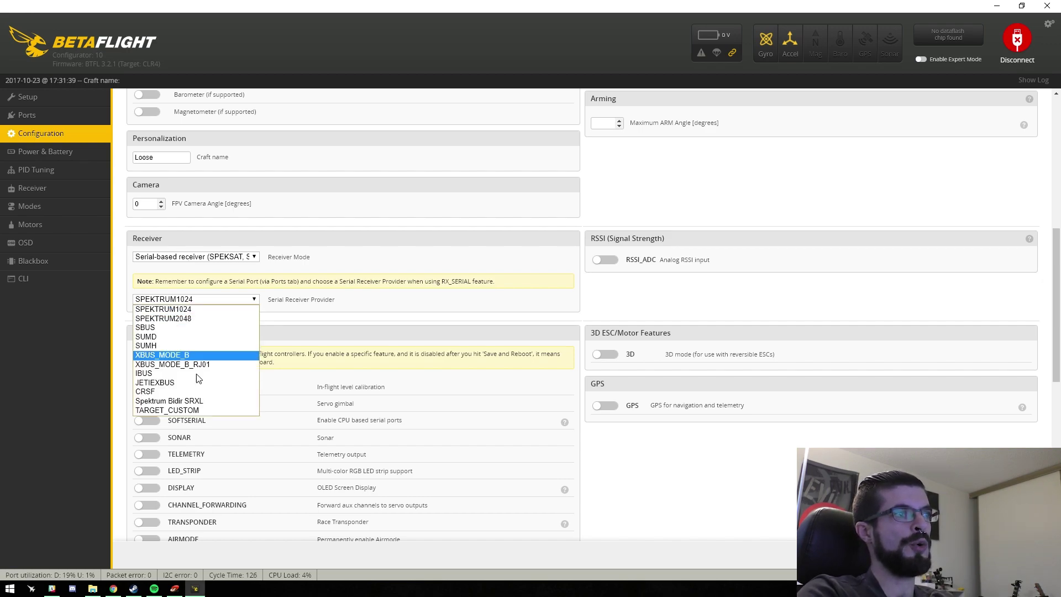
left_click(184, 328)
scroll(475, 302, "down", 3)
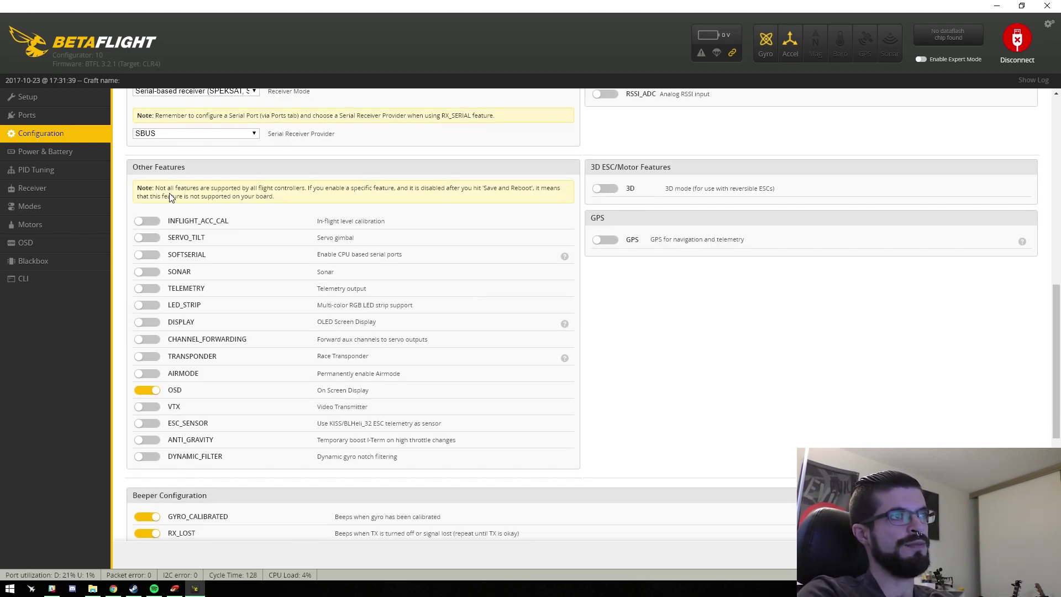
Step: Switch the OSD feature off and AIRMODE on under Other Features
left_click(148, 390)
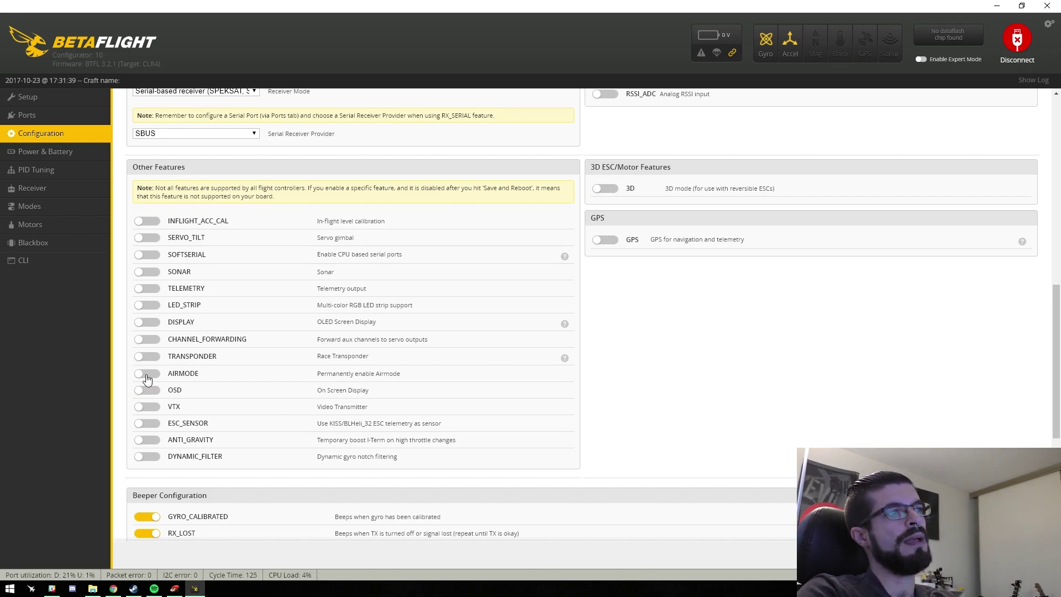
left_click(143, 374)
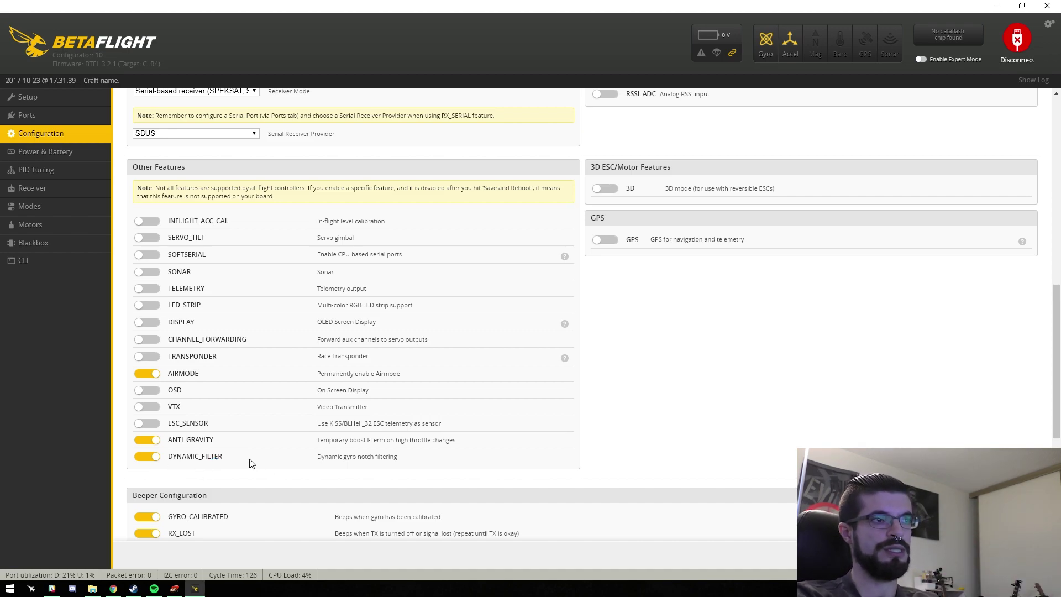
scroll(249, 463, "down", 4)
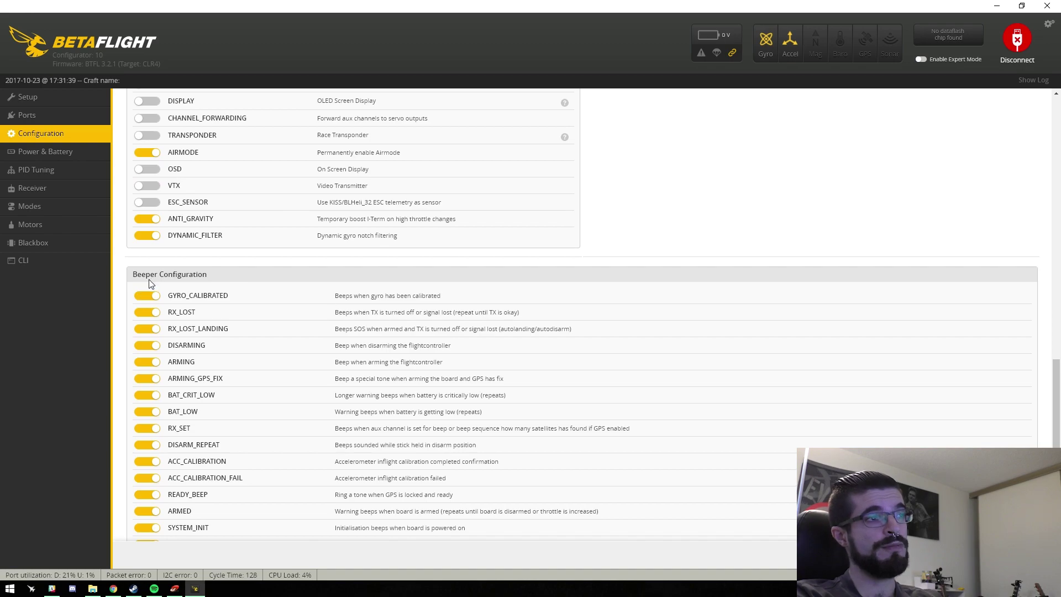
Step: Switch off all sixteen beeper alerts, from GYRO_CALIBRATED through BLACKBOX_ERASE
scroll(226, 462, "down", 1)
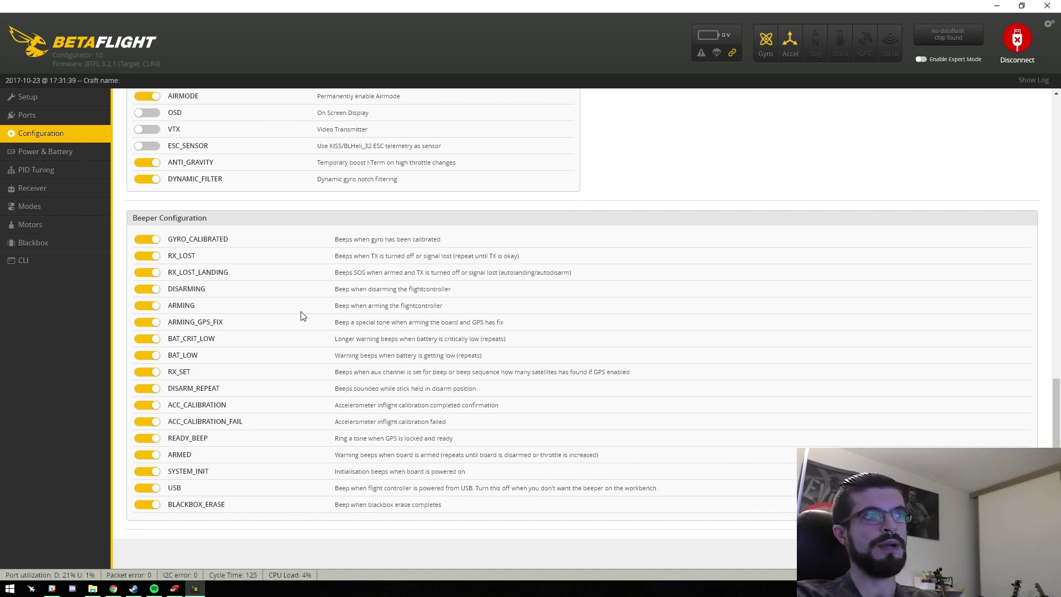
left_click(145, 241)
left_click(147, 258)
left_click(148, 289)
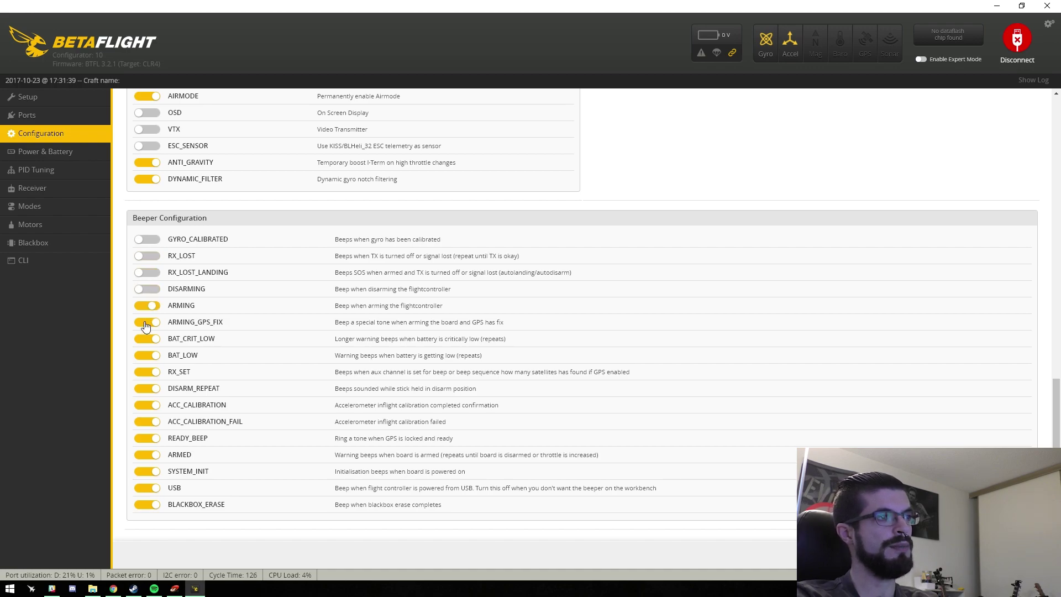
left_click(148, 306)
left_click(148, 322)
left_click(148, 339)
left_click(147, 356)
left_click(146, 372)
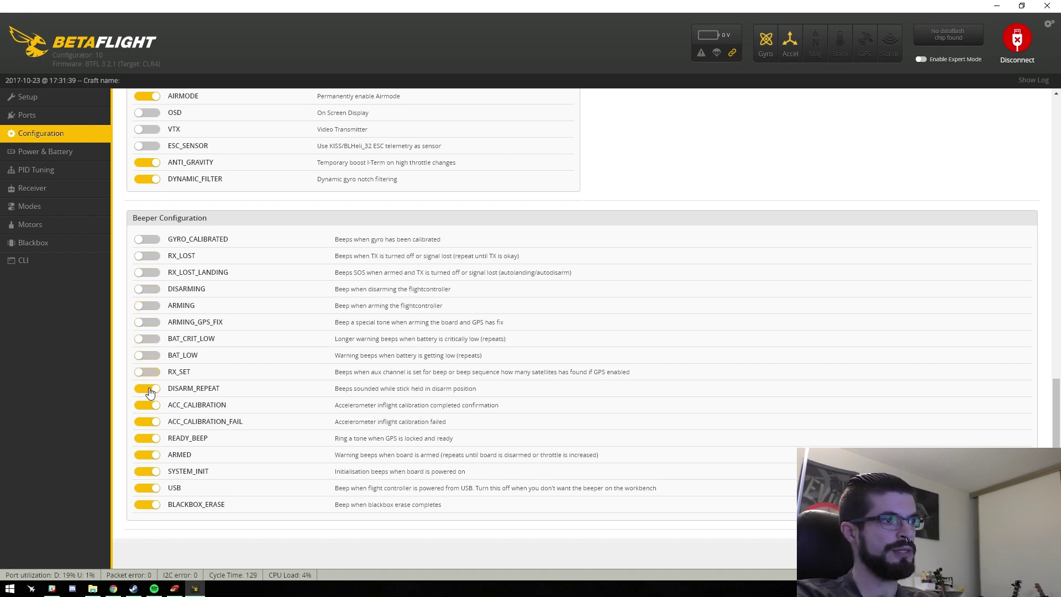
left_click(147, 388)
left_click(148, 405)
left_click(152, 423)
left_click(151, 439)
left_click(148, 454)
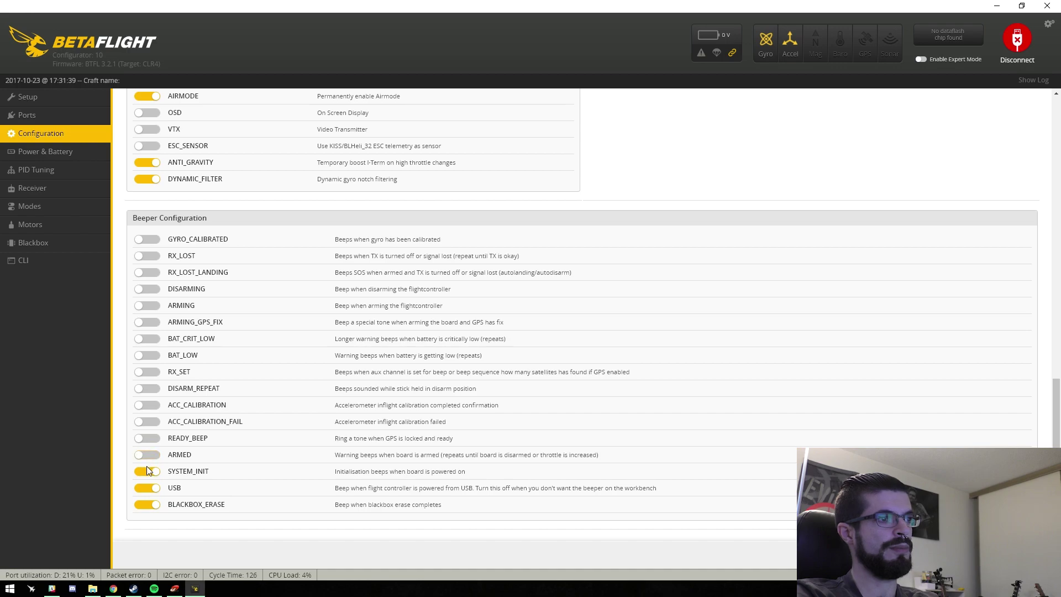
left_click(151, 473)
left_click(148, 489)
left_click(148, 505)
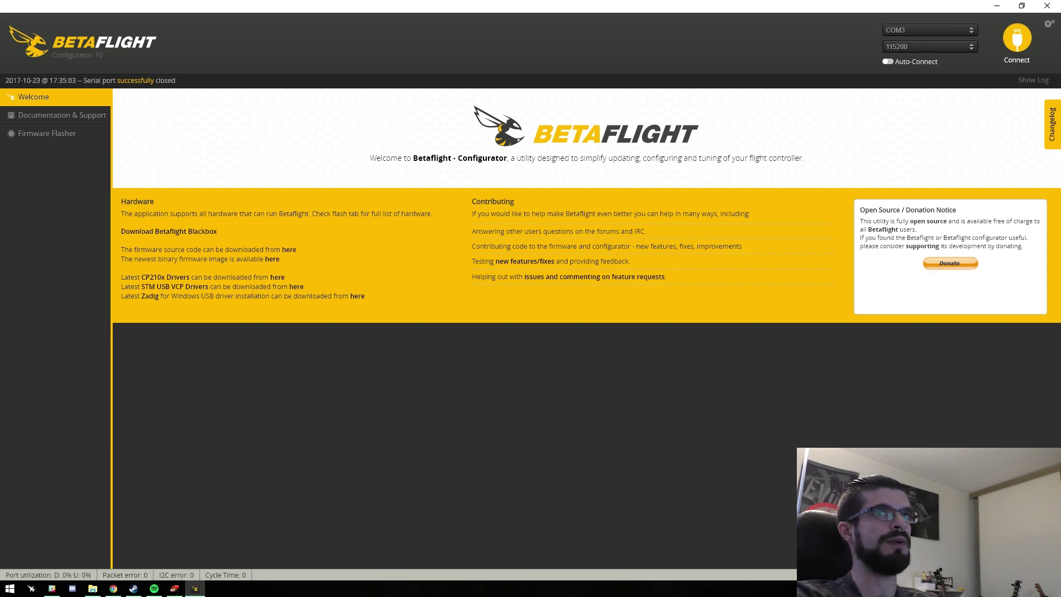
Step: Reconnect the board with Expert Mode enabled and go to the Receiver page
left_click(1017, 37)
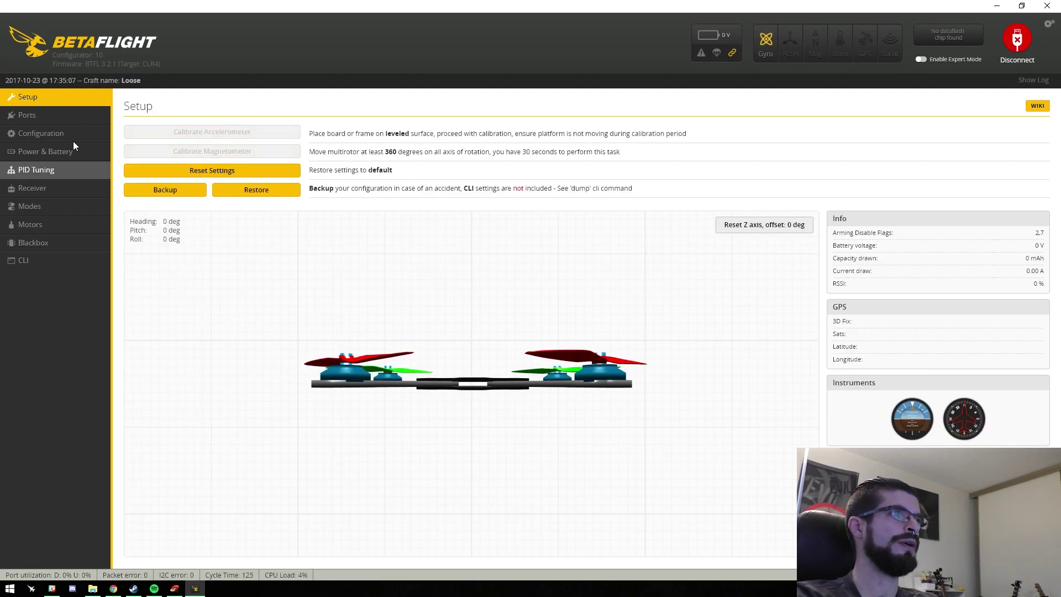
left_click(921, 60)
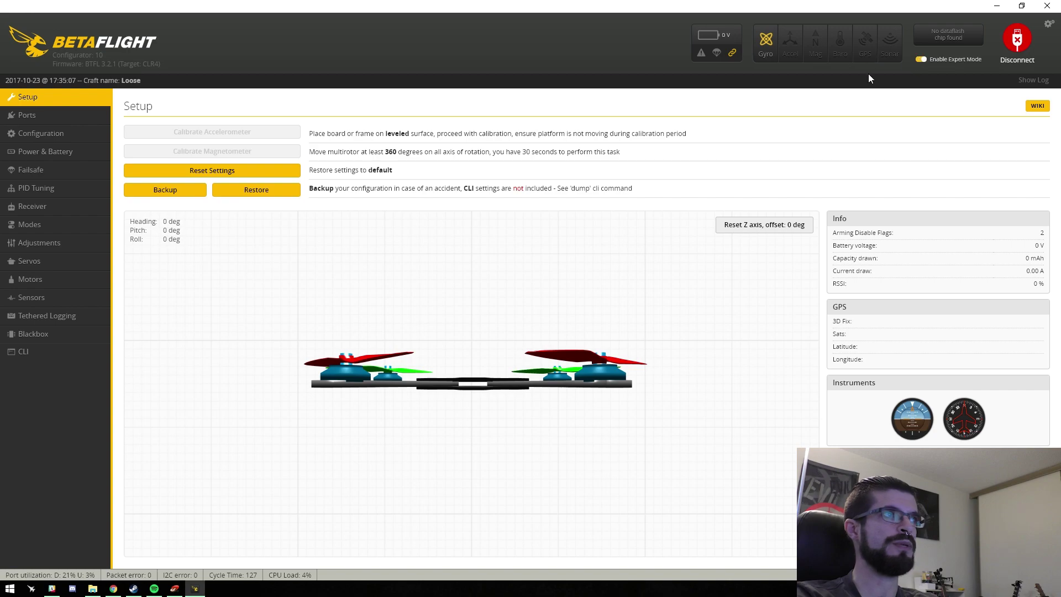
left_click(49, 134)
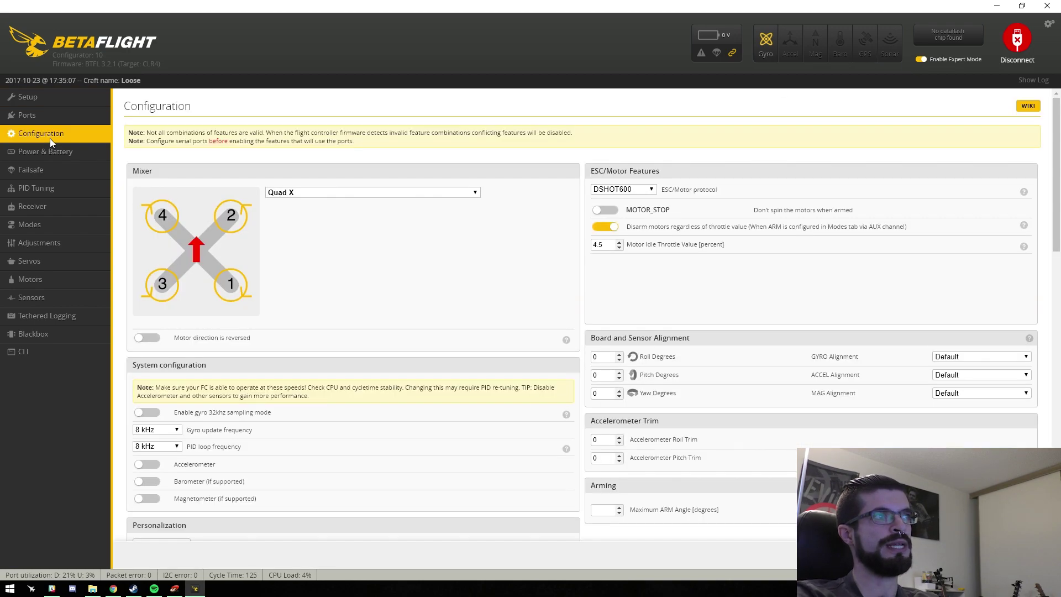
left_click(43, 211)
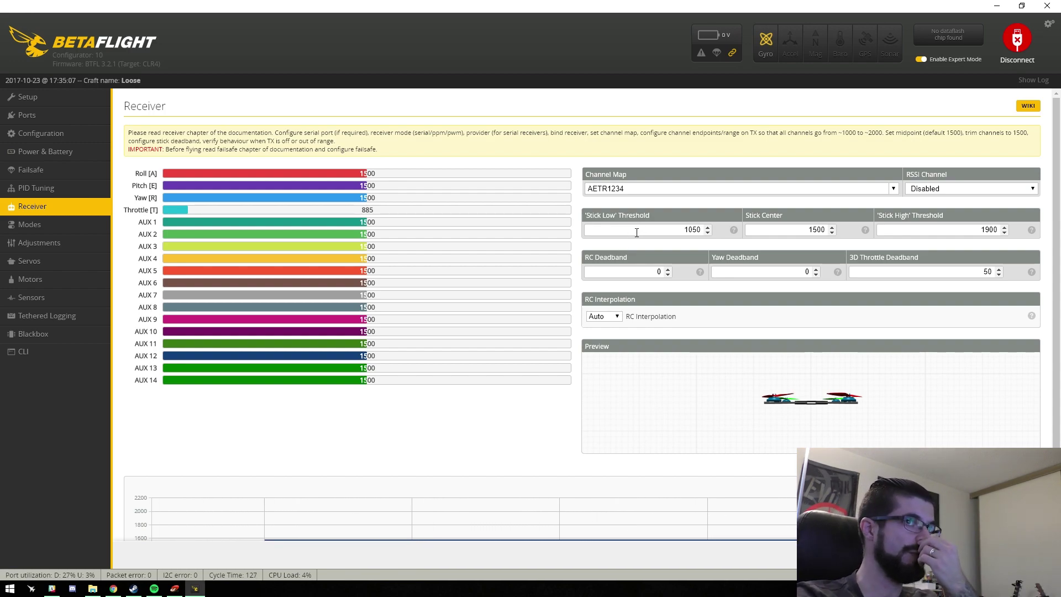
Step: Enter stick low 1020, stick high 2000, RC and yaw deadbands 10, and save to the board
double_click(691, 230)
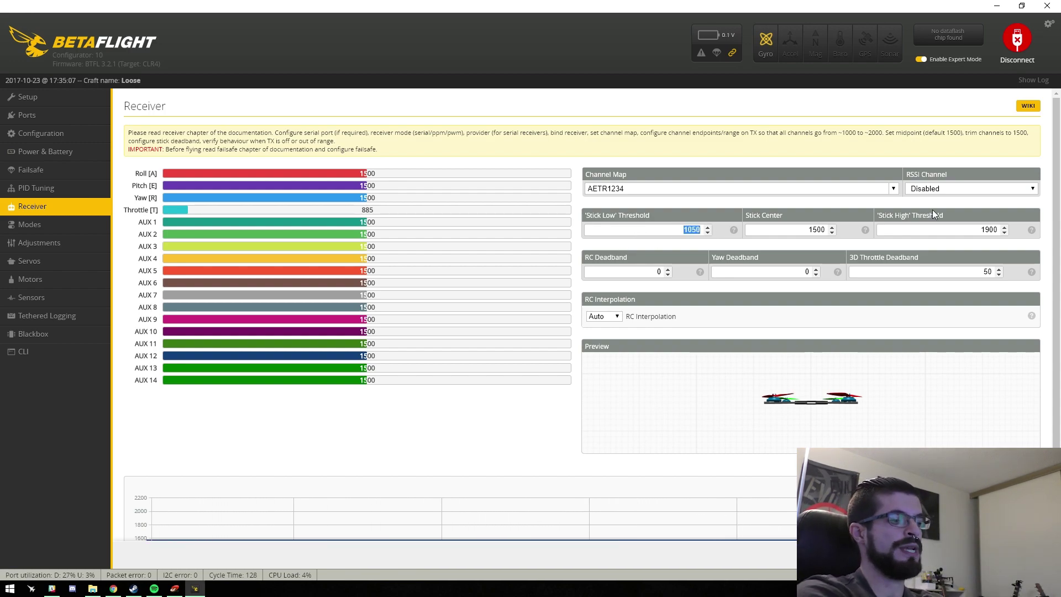
type("1020")
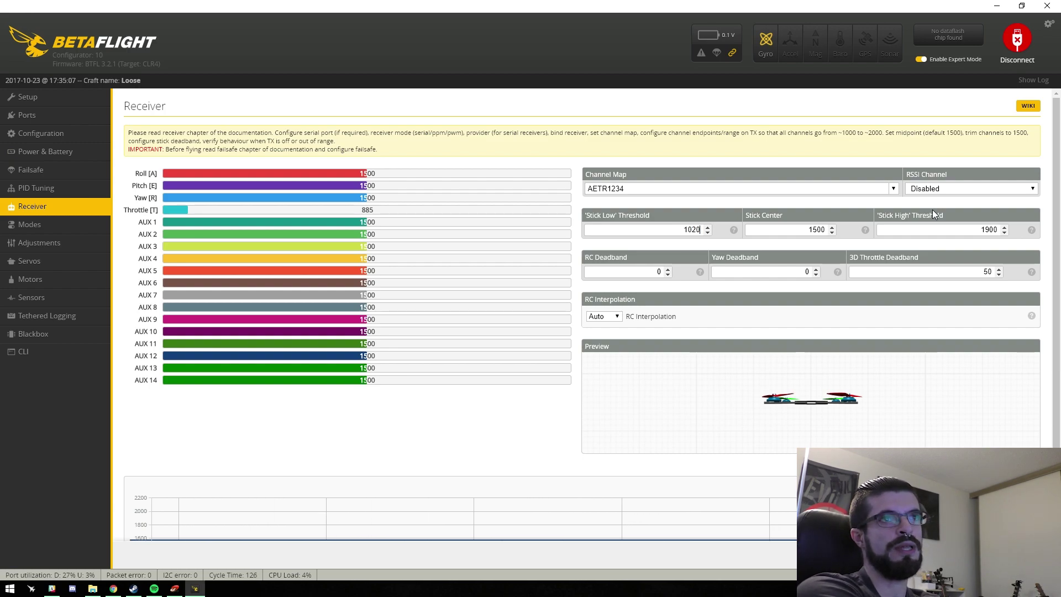
key("Tab")
key("Tab")
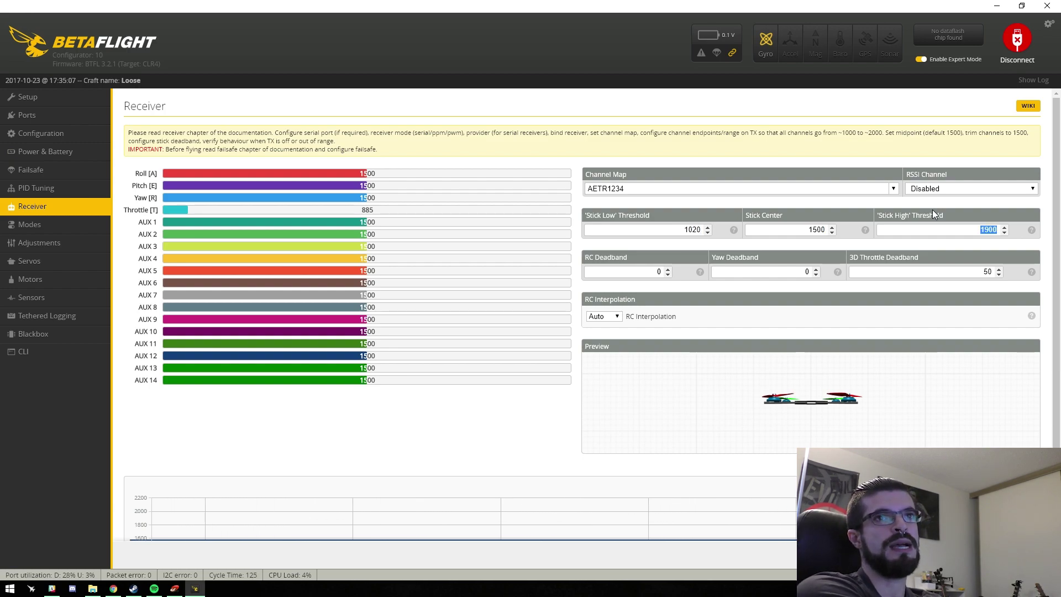
type("2000")
key("Tab")
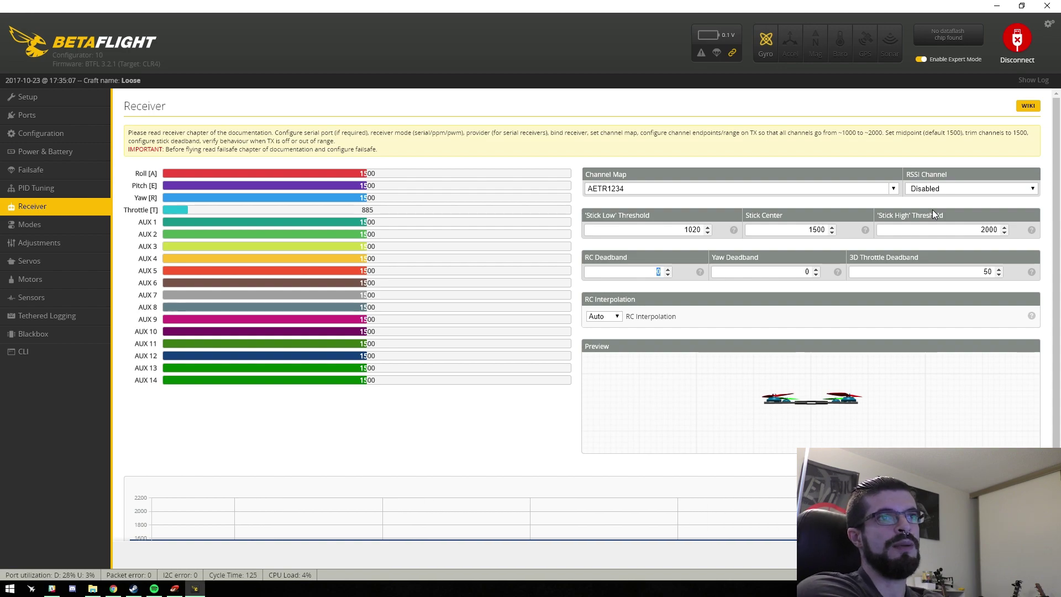
type("10")
key("Tab")
type("10")
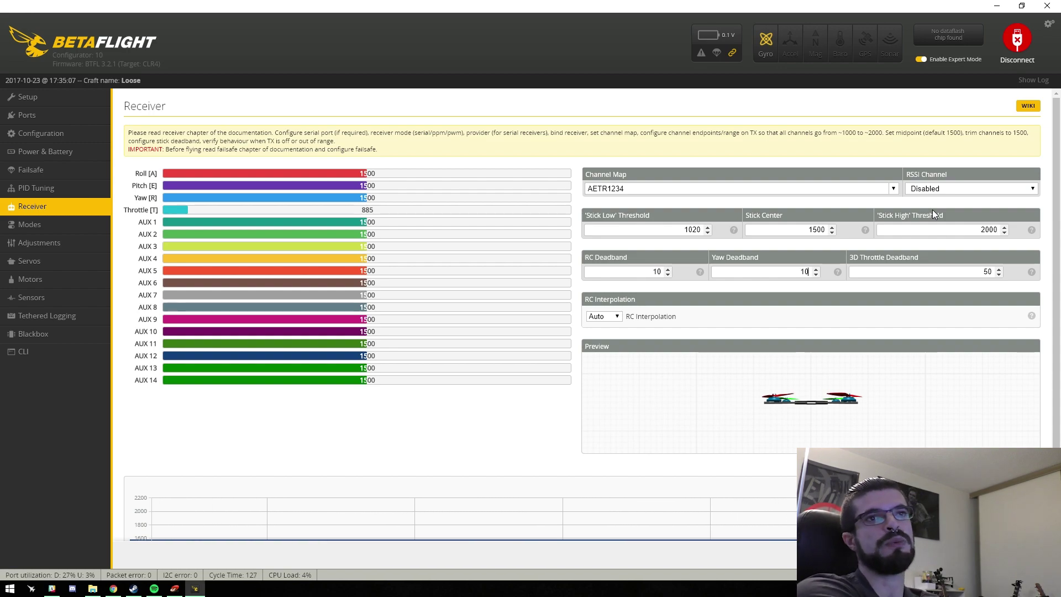
scroll(821, 252, "down", 3)
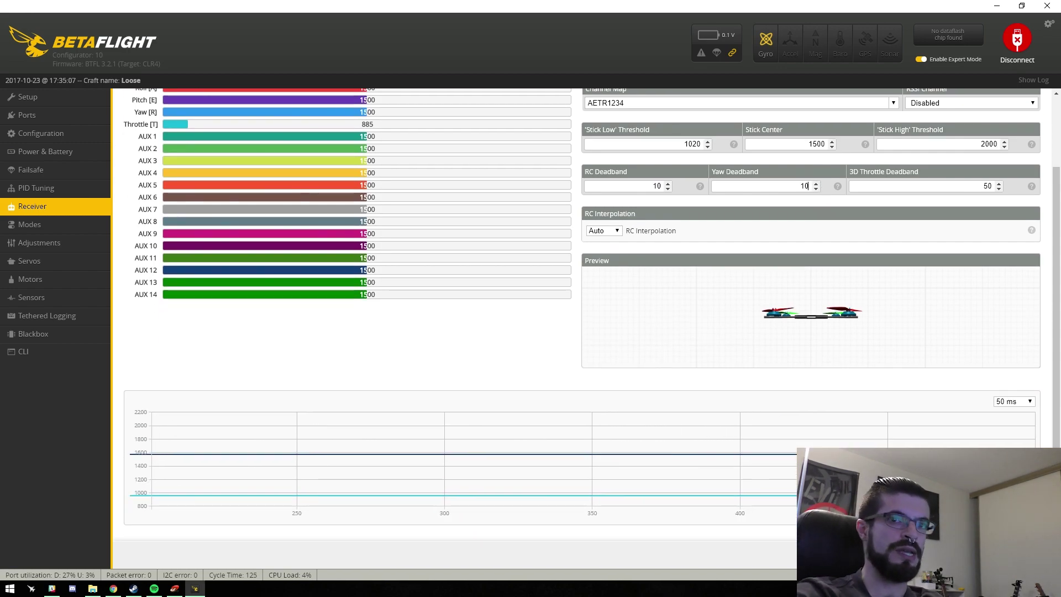
left_click(1025, 554)
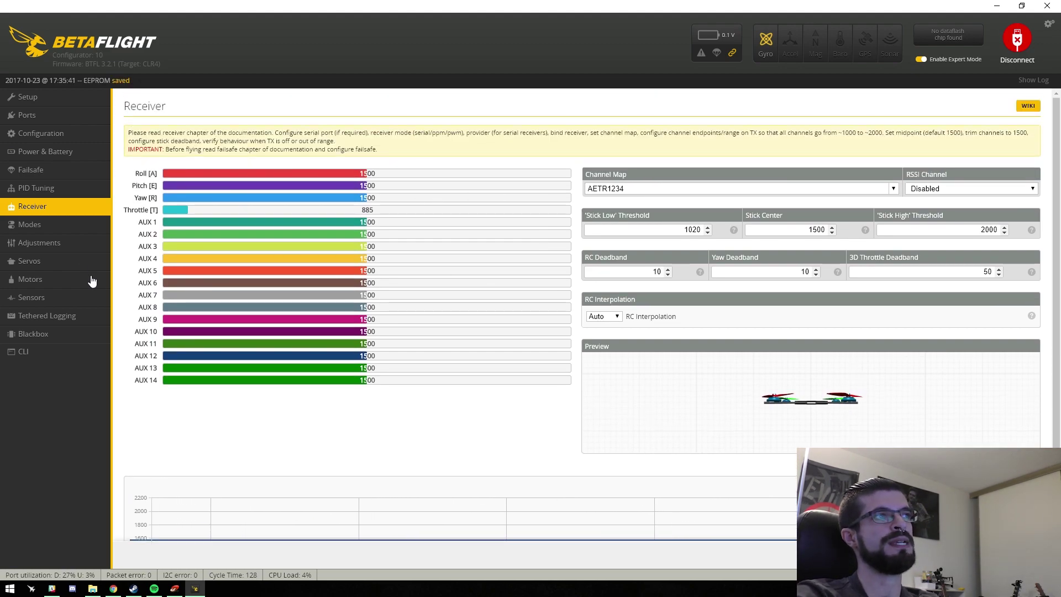
left_click(47, 227)
Step: Add an ARM range on AUX 3 spanning 1700–2100
left_click(168, 178)
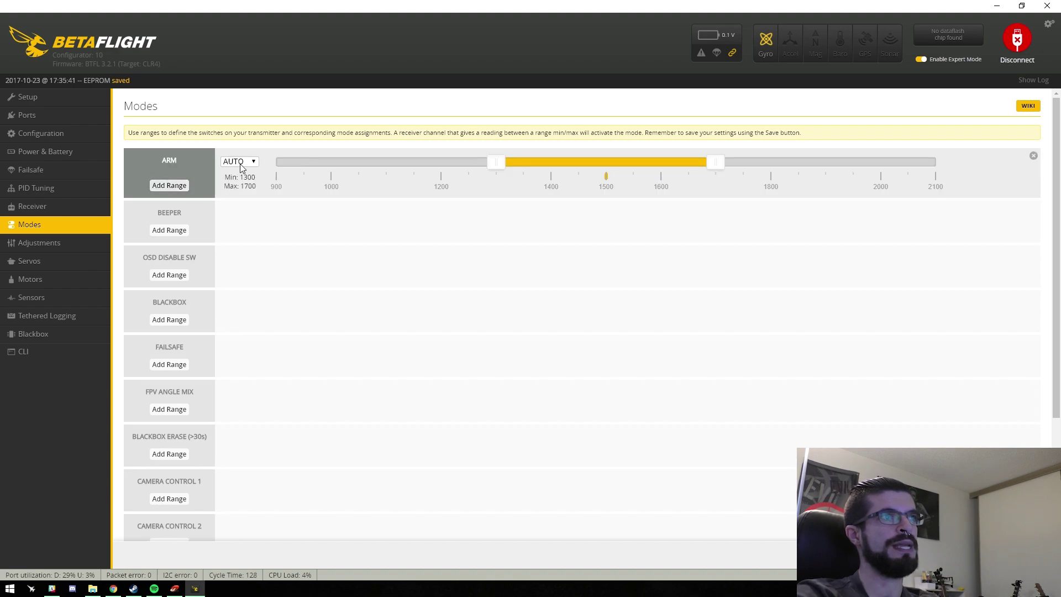
left_click(240, 162)
left_click(243, 199)
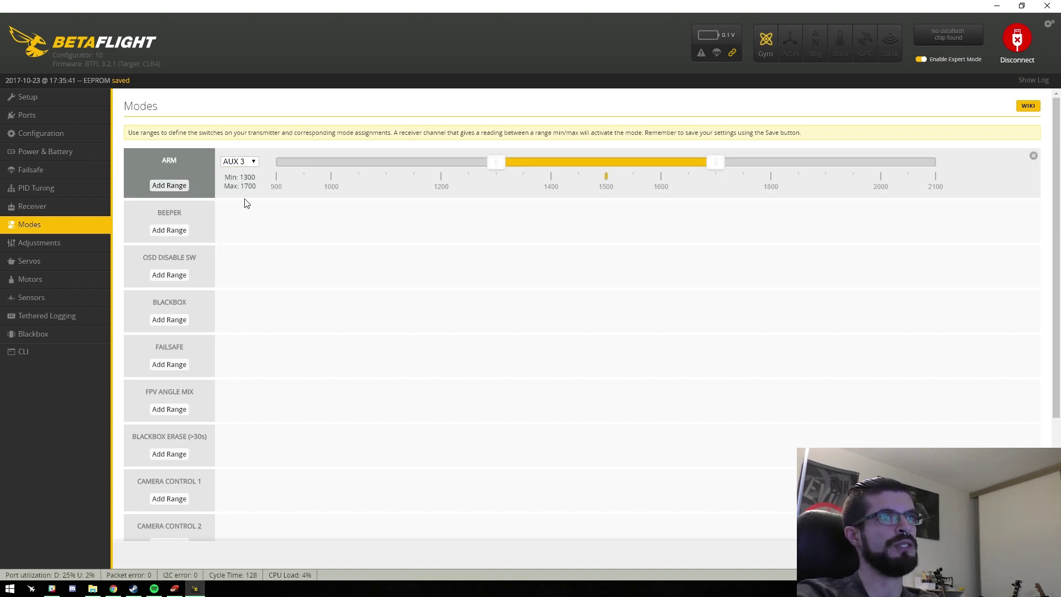
left_click_drag(514, 165, 733, 165)
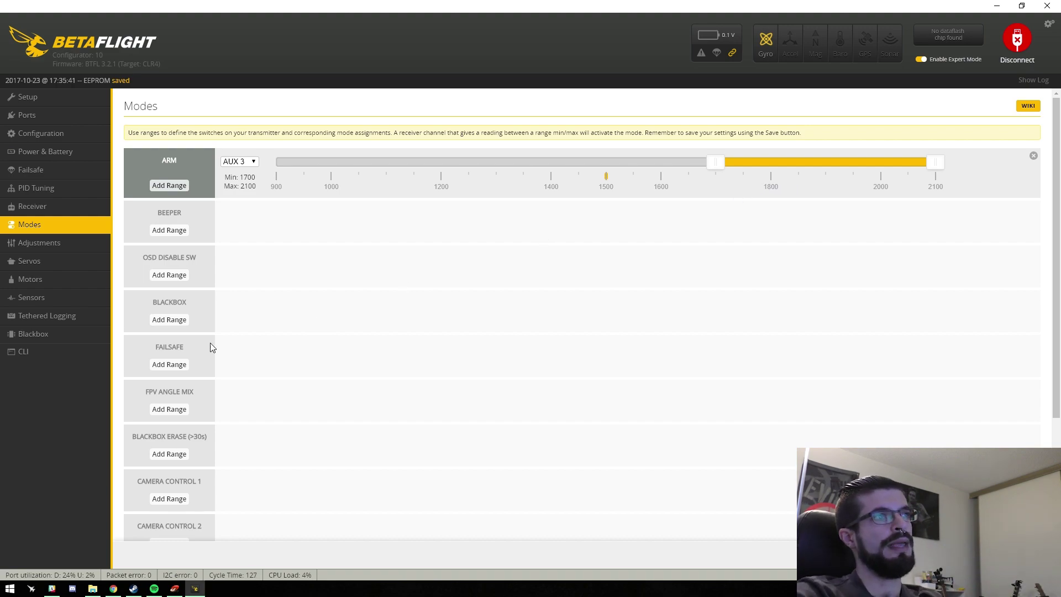
scroll(248, 442, "down", 5)
scroll(257, 387, "up", 6)
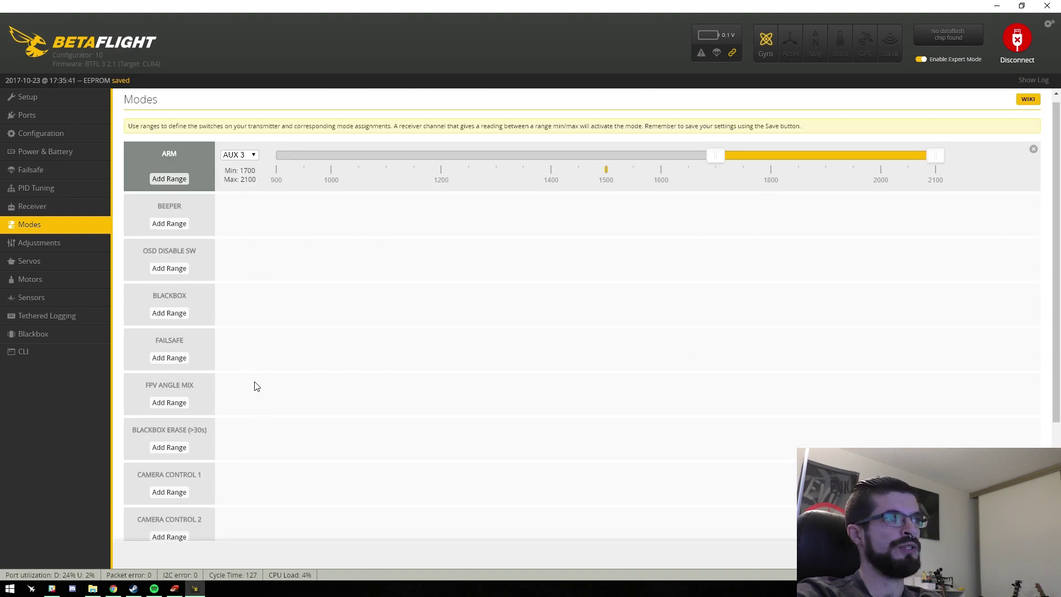
scroll(232, 282, "down", 1)
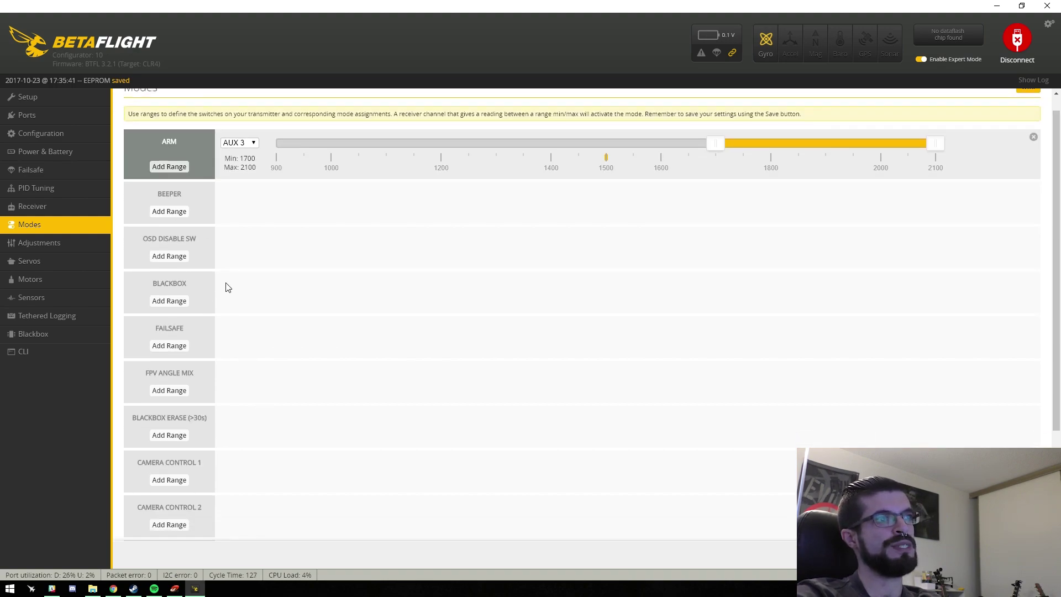
scroll(232, 293, "down", 1)
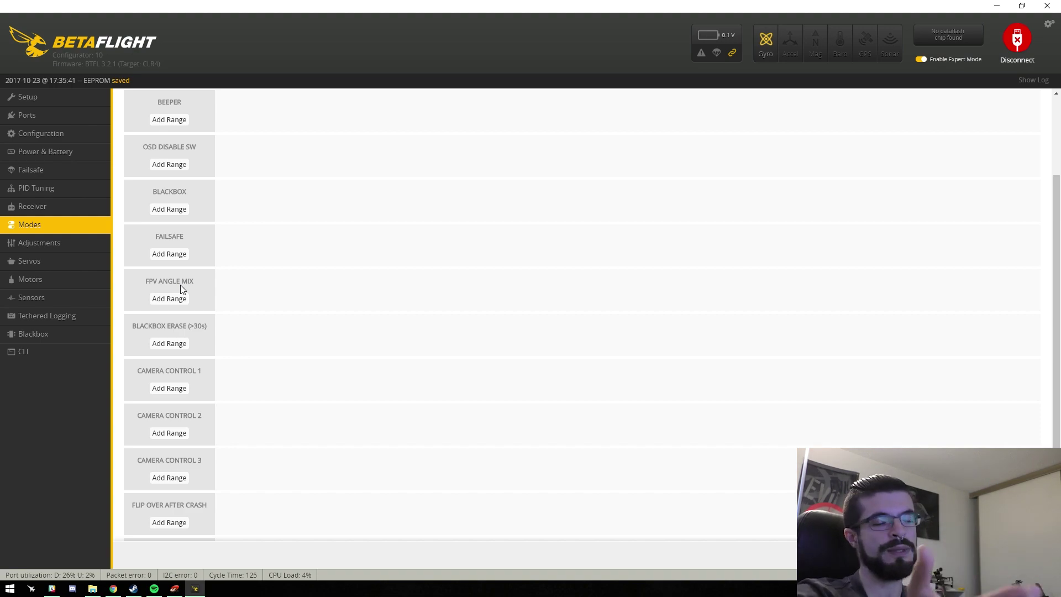
scroll(178, 288, "down", 1)
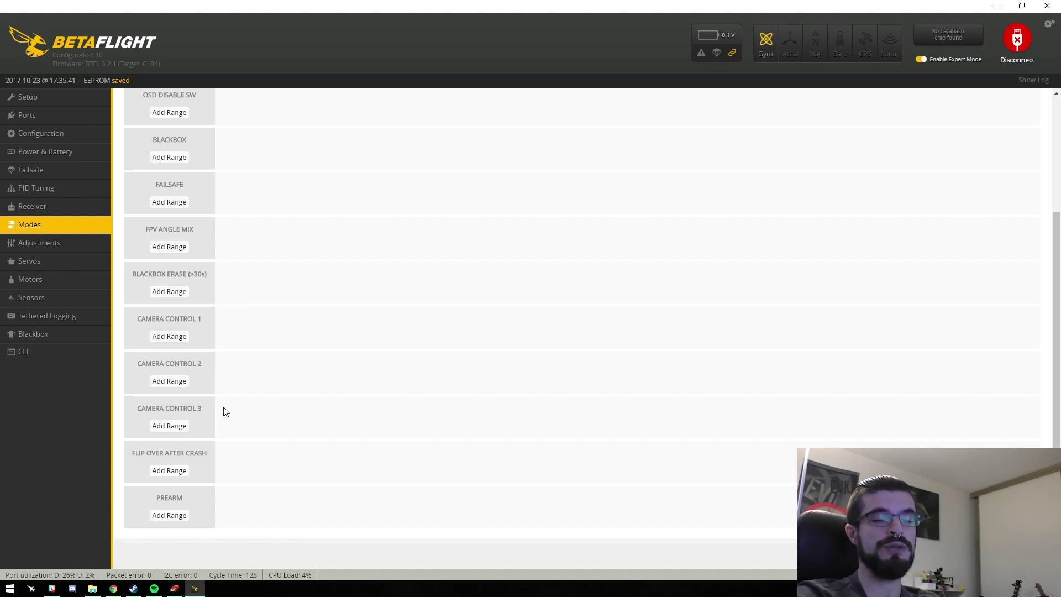
scroll(379, 437, "up", 3)
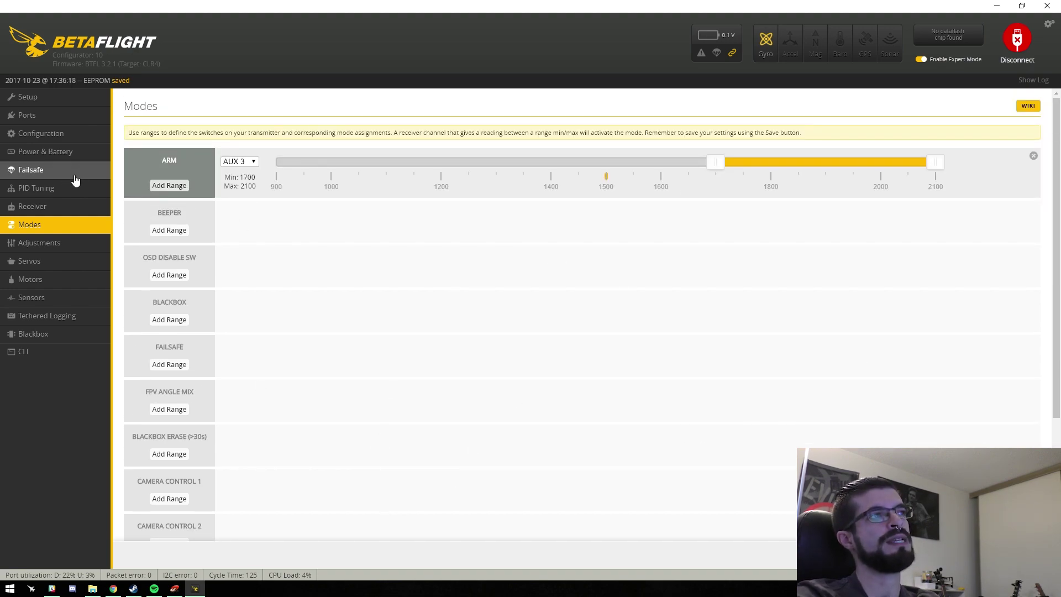
left_click(52, 171)
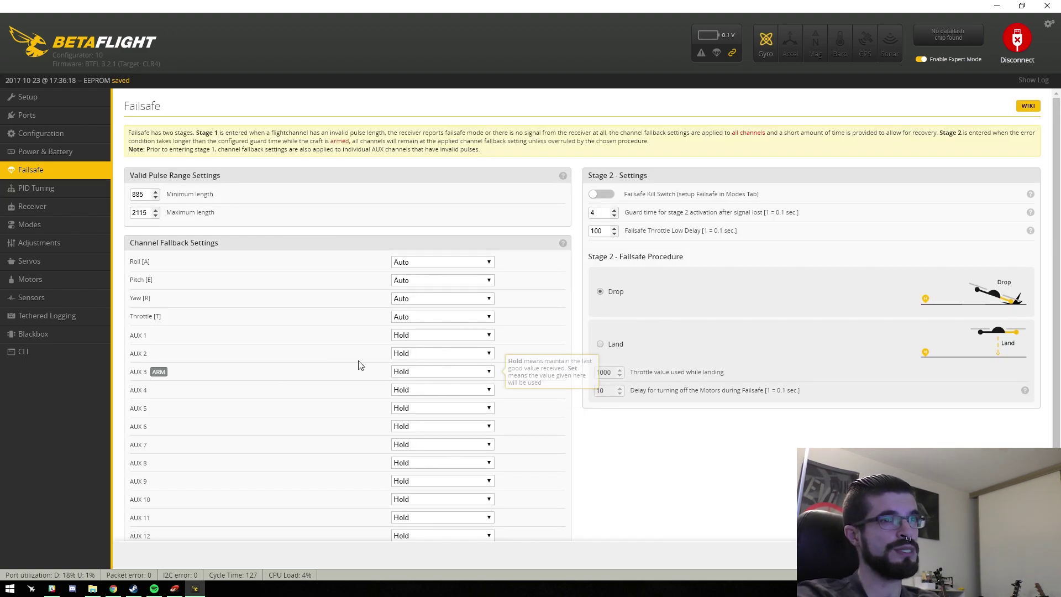
Step: Change AUX 3's failsafe fallback from Hold to Set with value 1000
left_click(434, 374)
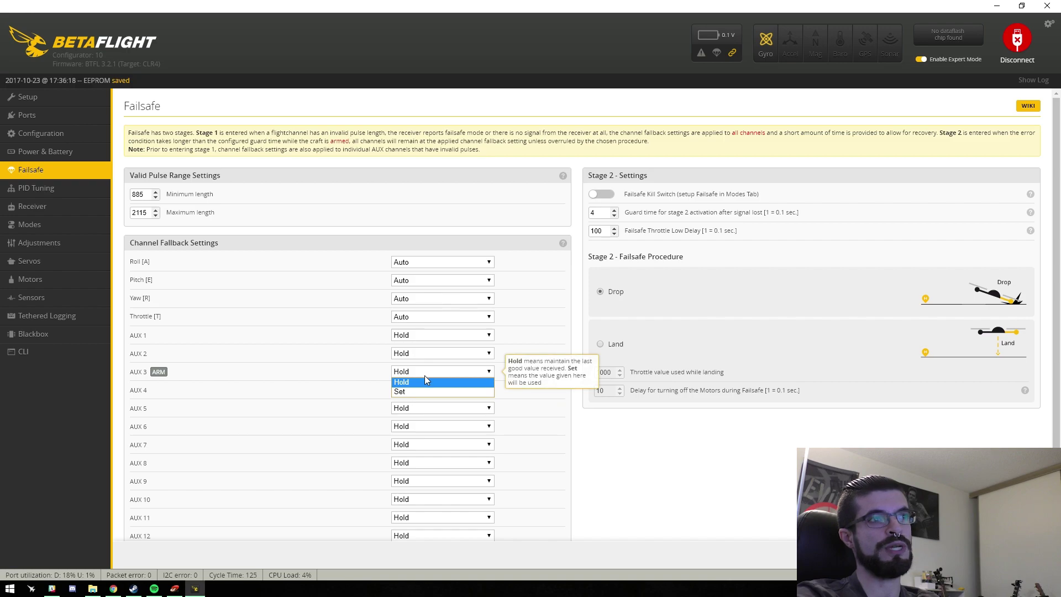
left_click(425, 392)
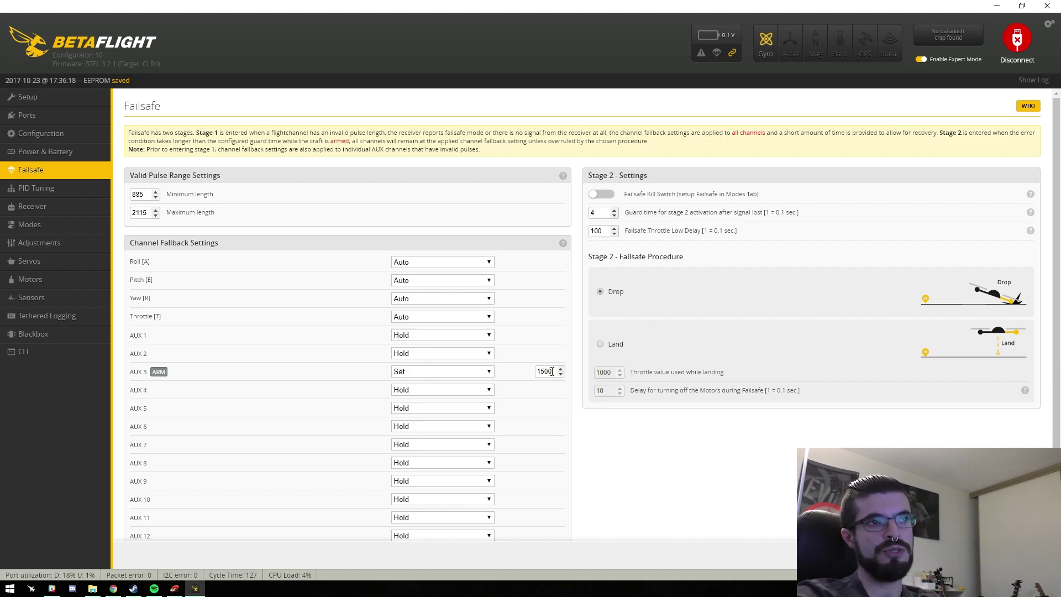
double_click(550, 371)
type("1000")
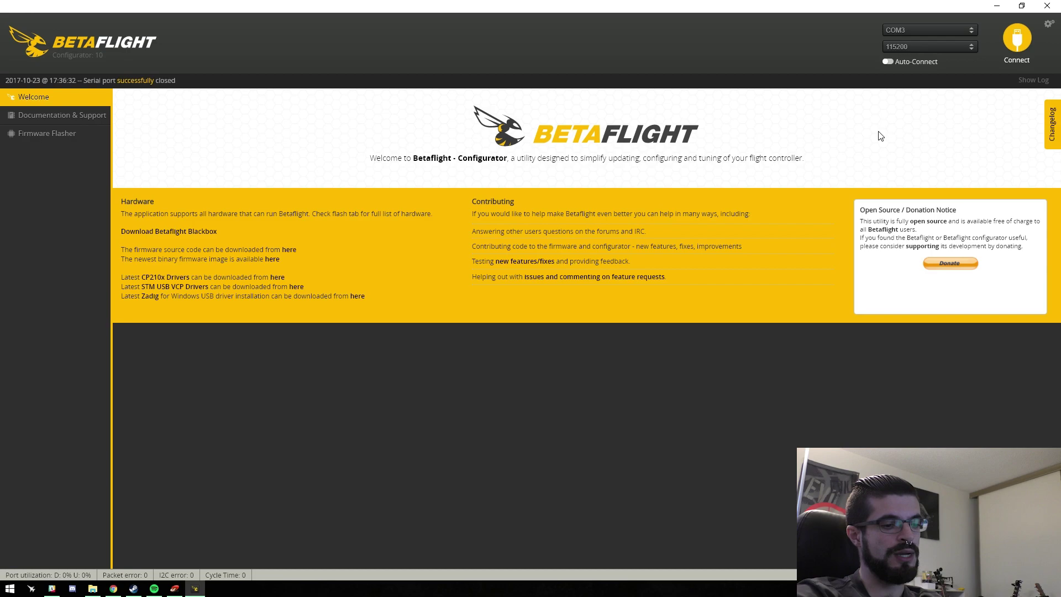
Step: Reconnect to the flight controller, showing the Setup page for BTFL 3.2.1 on CLR4
left_click(1014, 40)
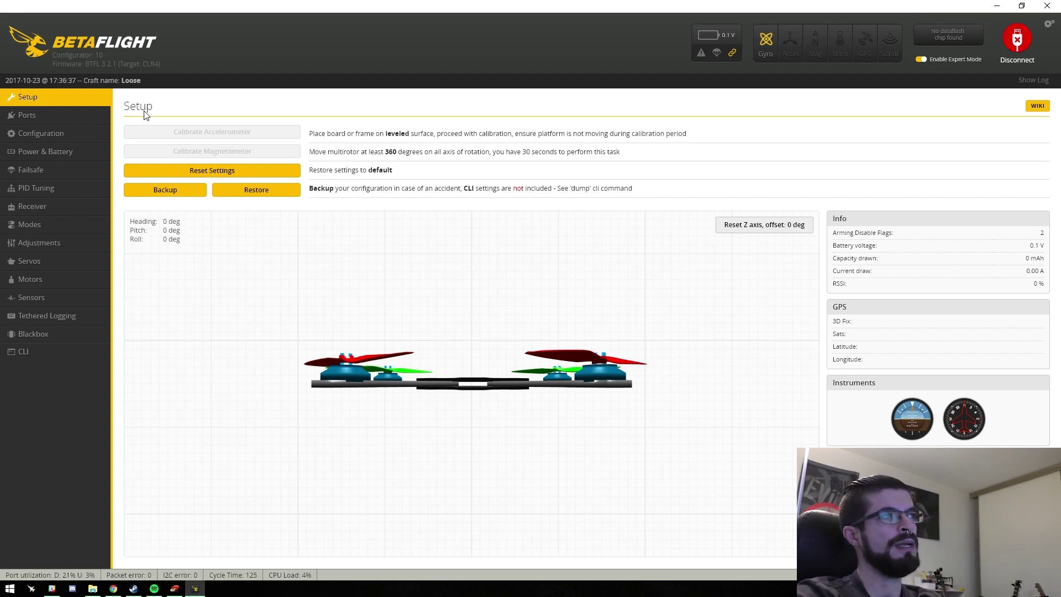
Step: Give roll RC rate 1.43, super rate 0.77 and expo 0.20 in PID Tuning
left_click(40, 189)
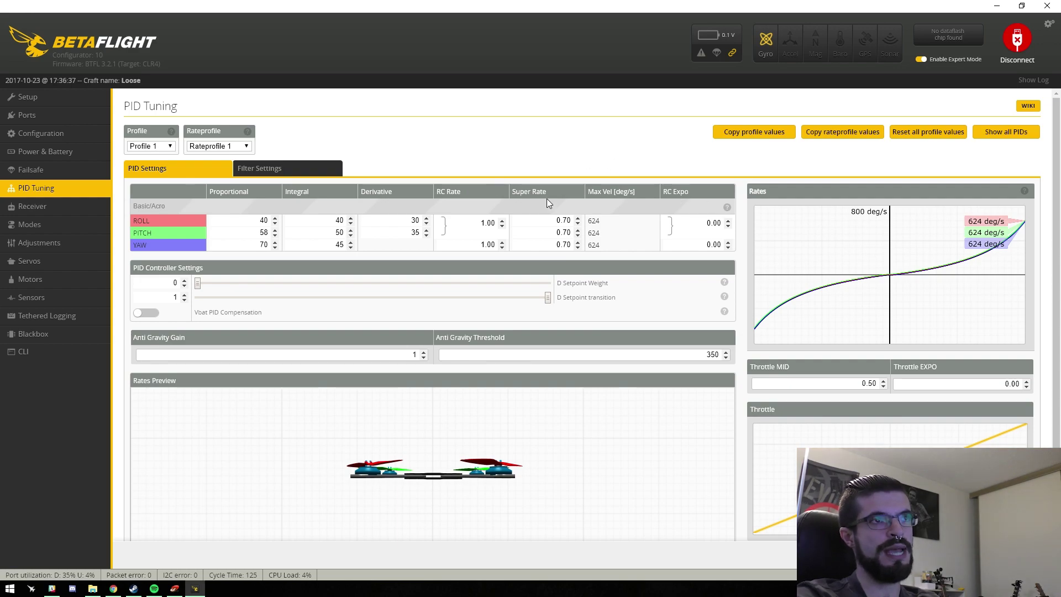
double_click(482, 220)
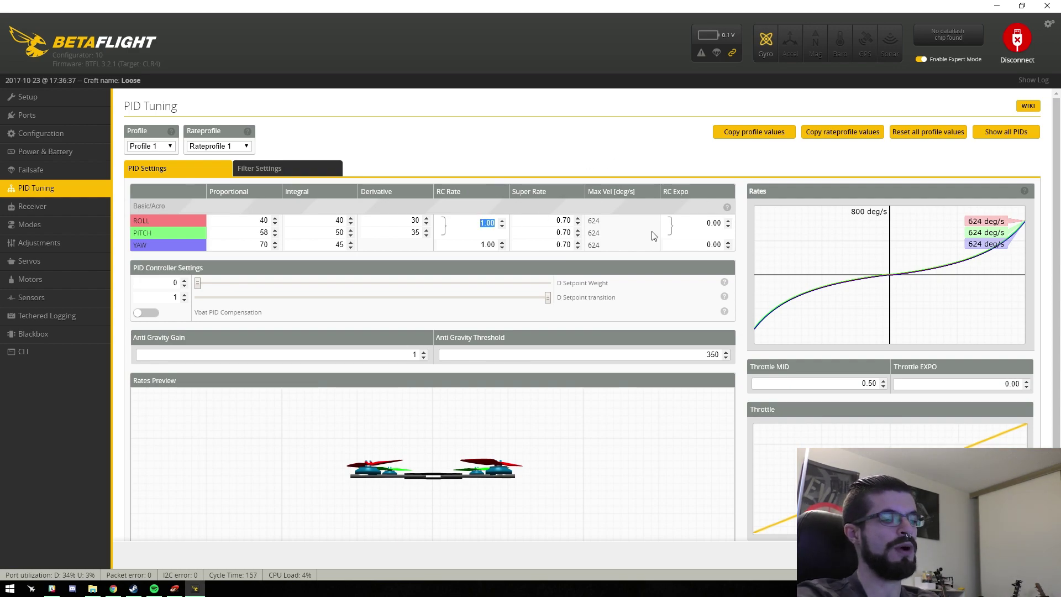
type("1.43")
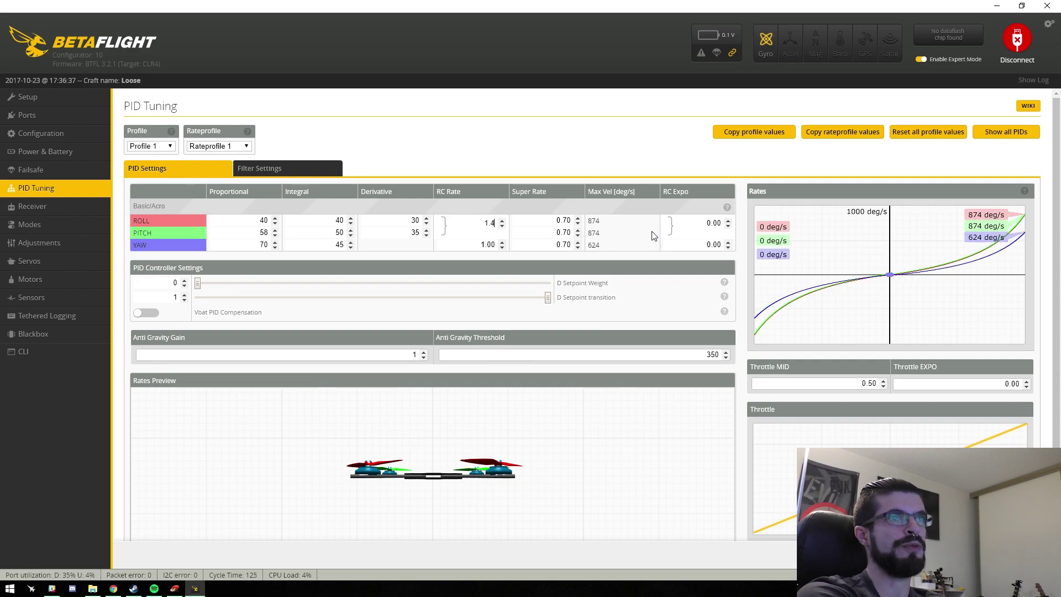
key("Tab")
type("0")
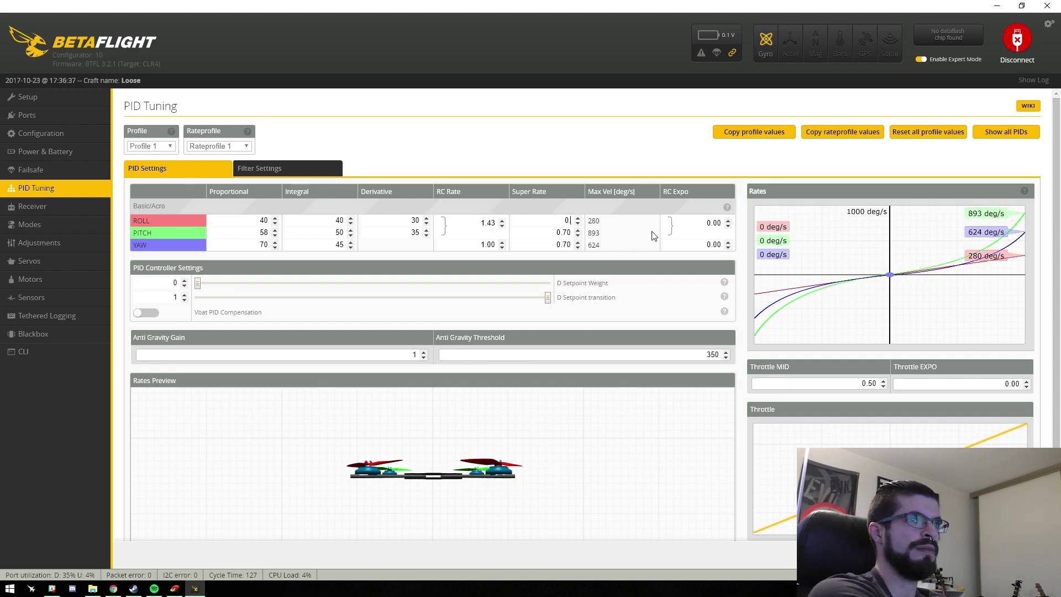
type(".77")
key("Tab")
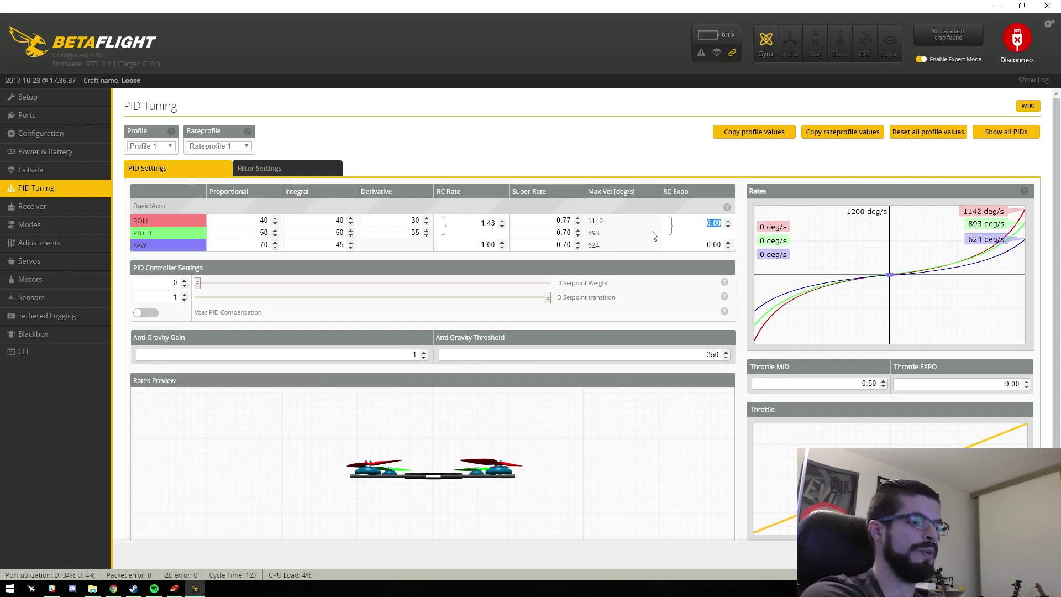
type("0.2")
key("Tab")
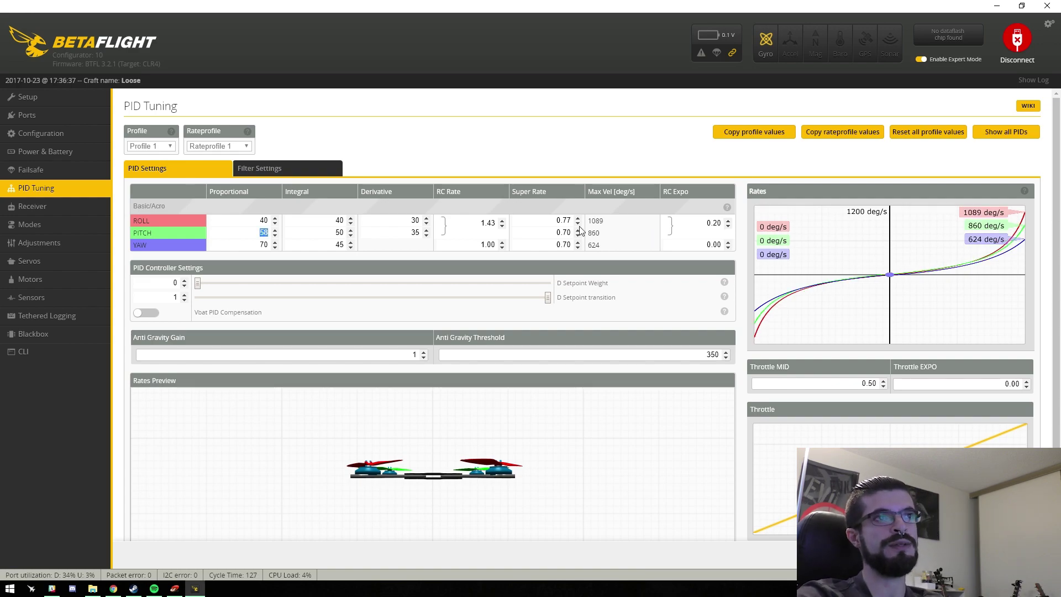
Step: Set pitch super rate 0.77, and yaw RC rate 1.43, super rate 0.77, expo 0.2
left_click_drag(555, 232, 604, 233)
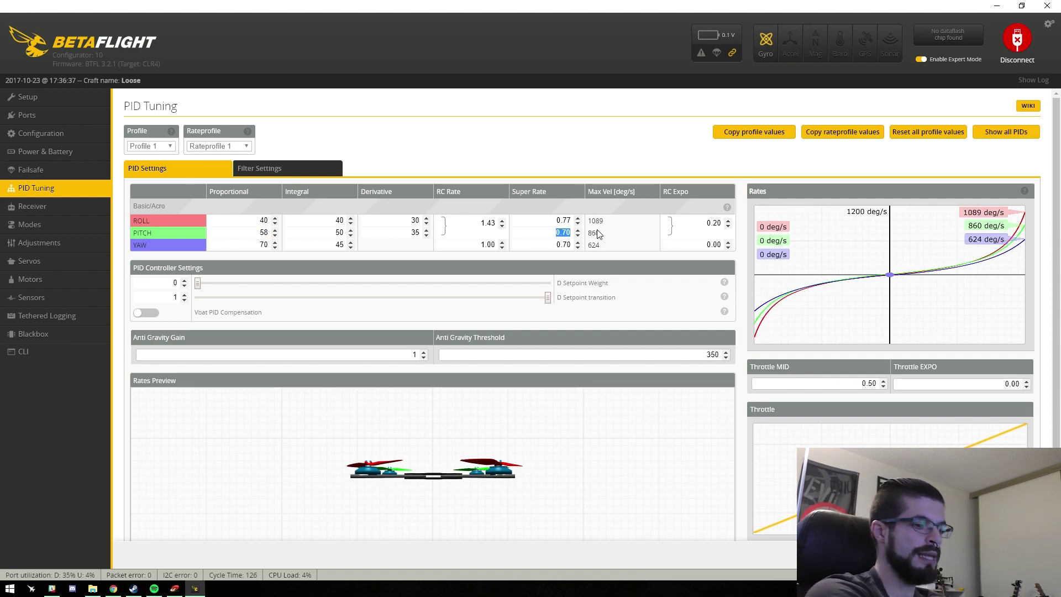
type(".77")
key("Tab")
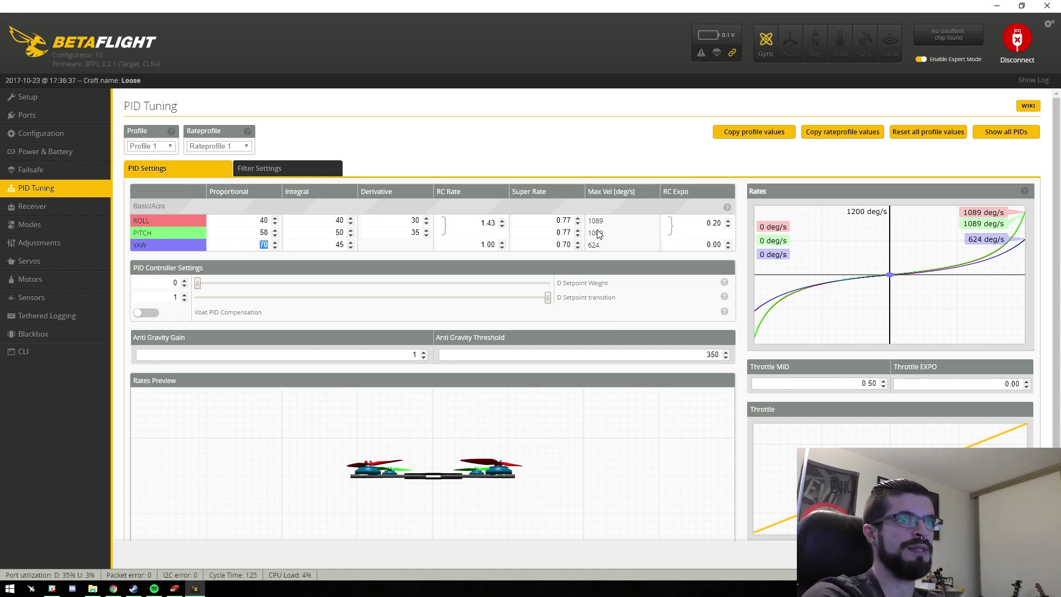
left_click_drag(474, 244, 494, 243)
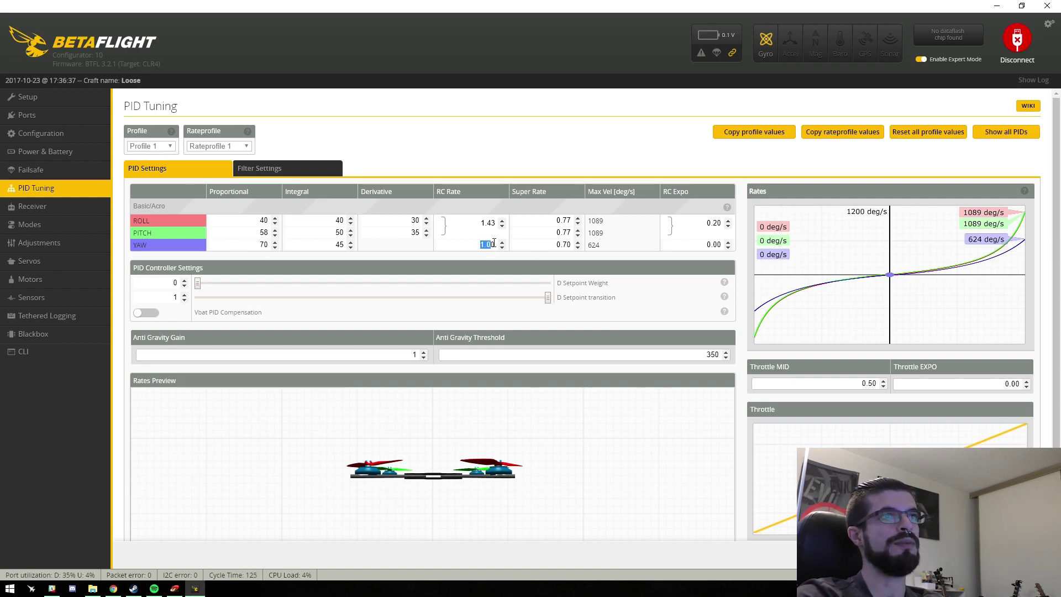
type("1.43")
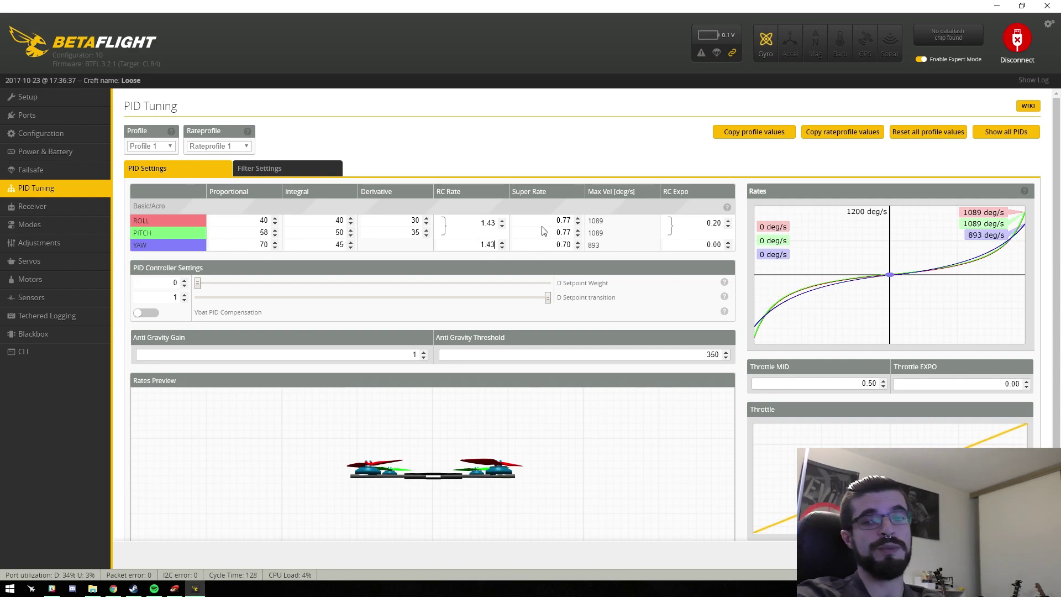
left_click(562, 243)
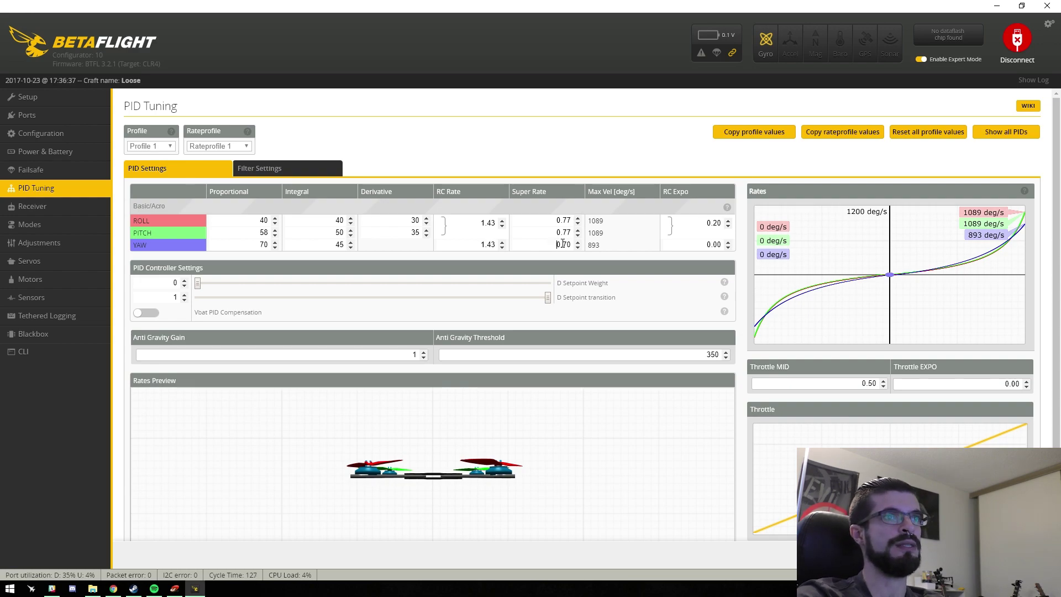
double_click(562, 244)
type("0.77")
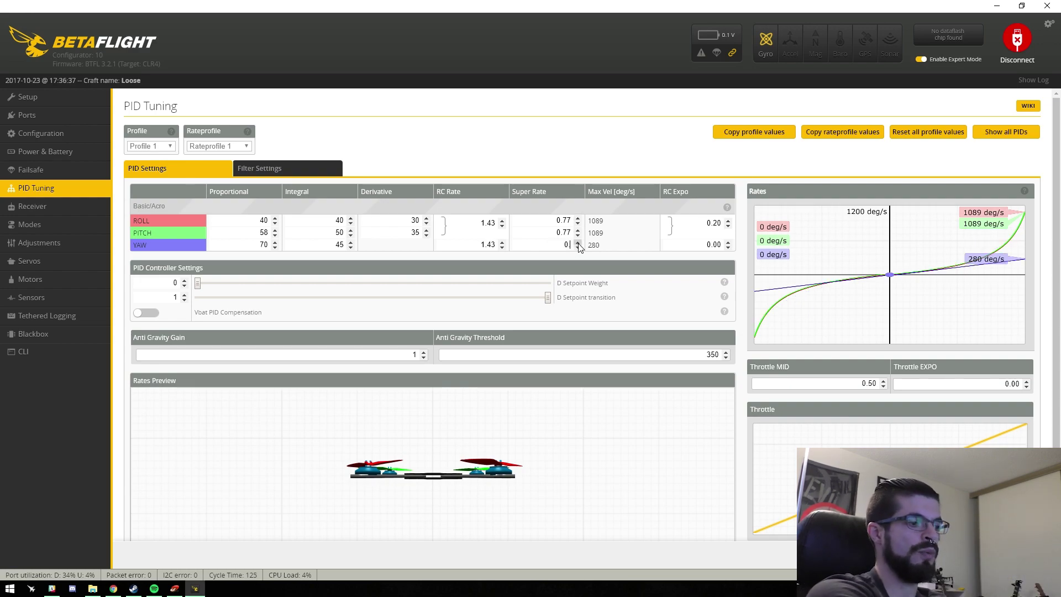
left_click(715, 244)
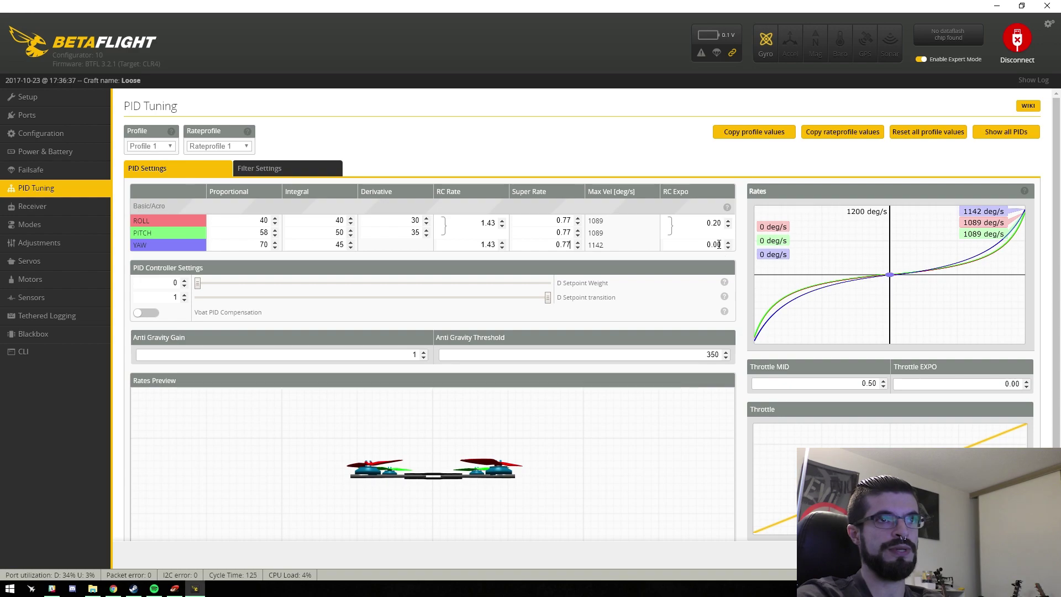
key("BackSpace")
type("2")
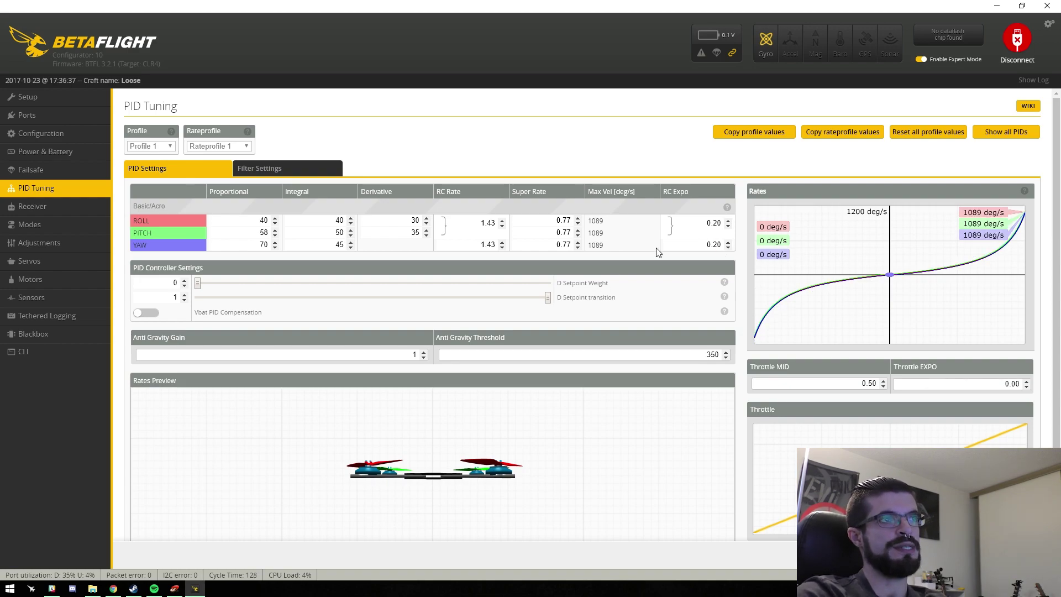
Step: Set Anti Gravity Gain to 2.5 and save the tuning to the board
double_click(404, 355)
type("2.5")
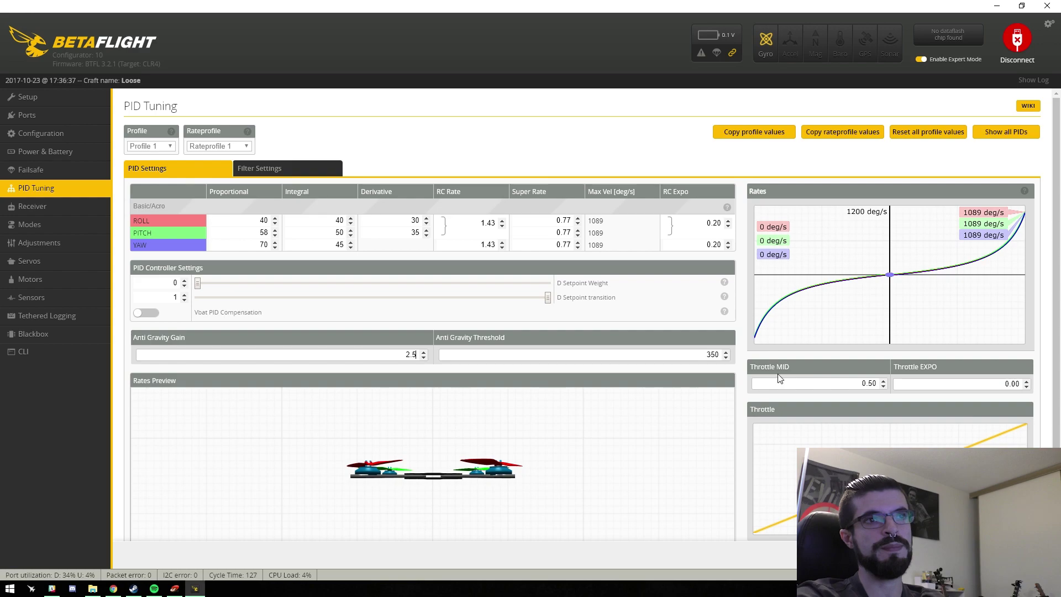
scroll(757, 386, "down", 1)
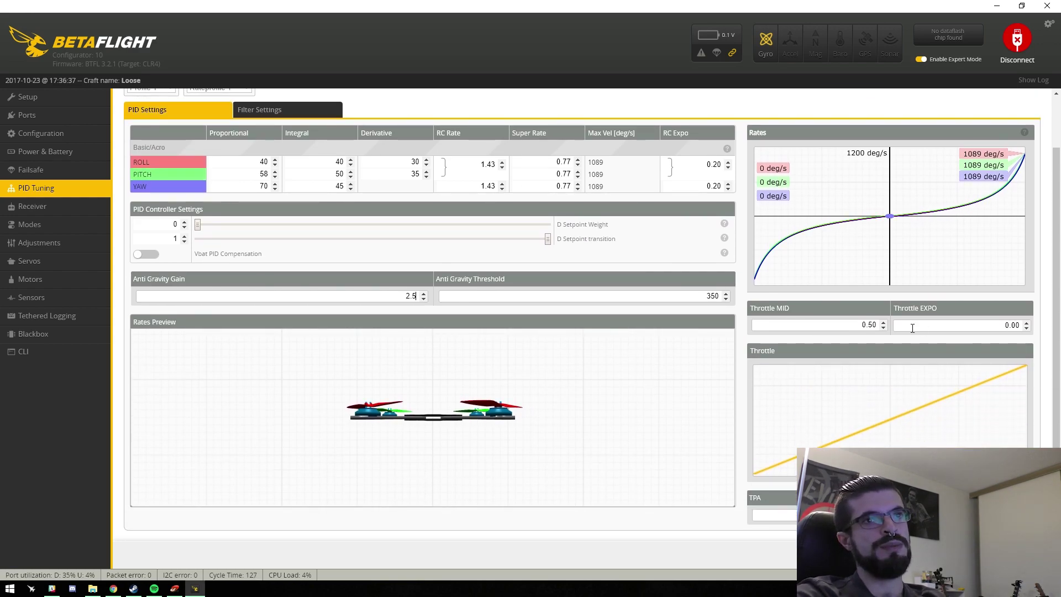
scroll(683, 422, "up", 1)
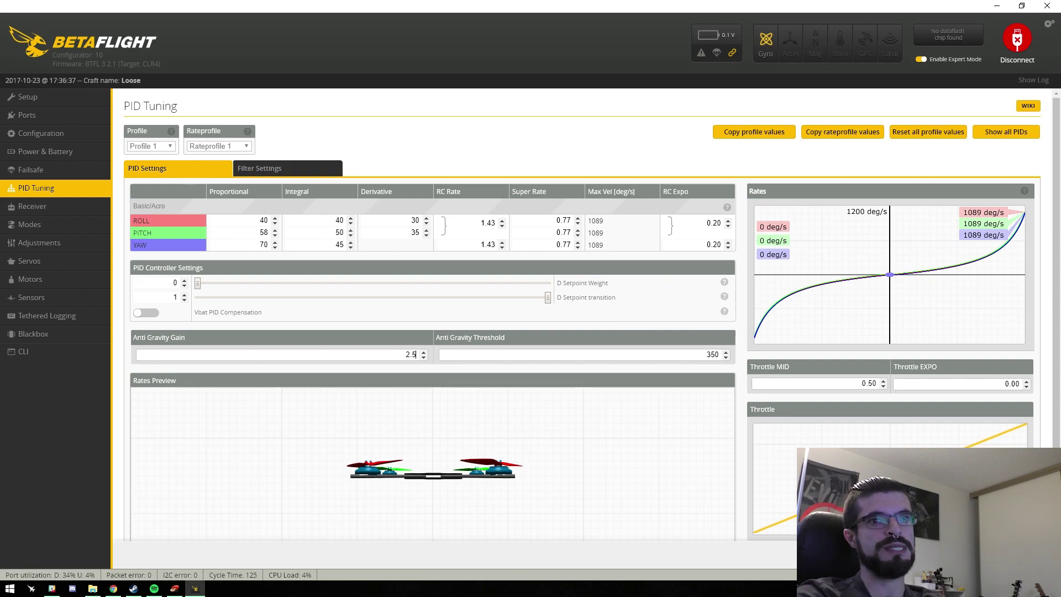
left_click(1022, 555)
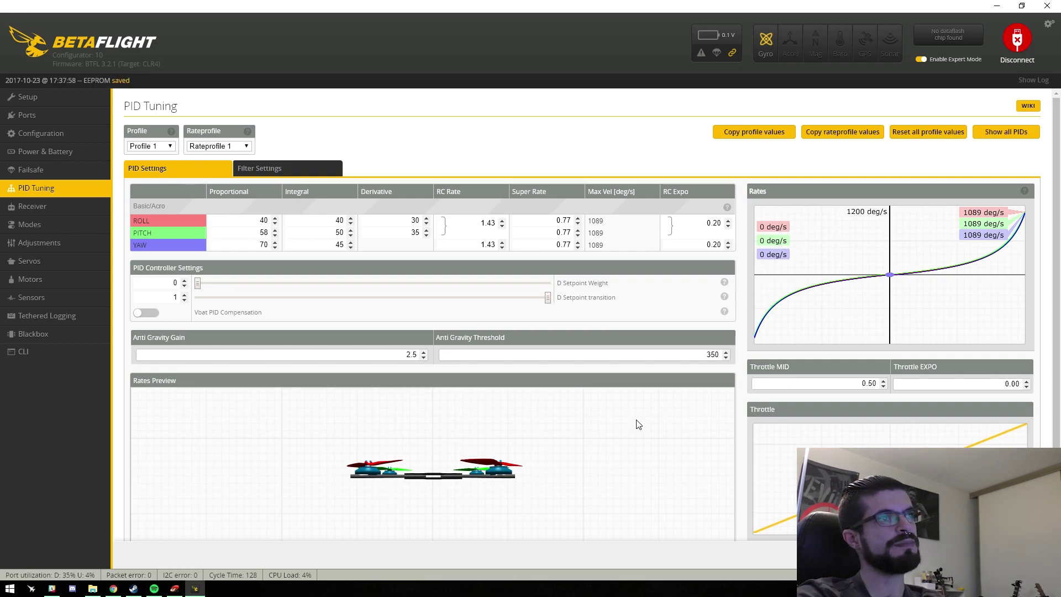
Step: Change the D-Term Lowpass Filter in Filter Settings from BIQUAD to PT1
left_click(271, 175)
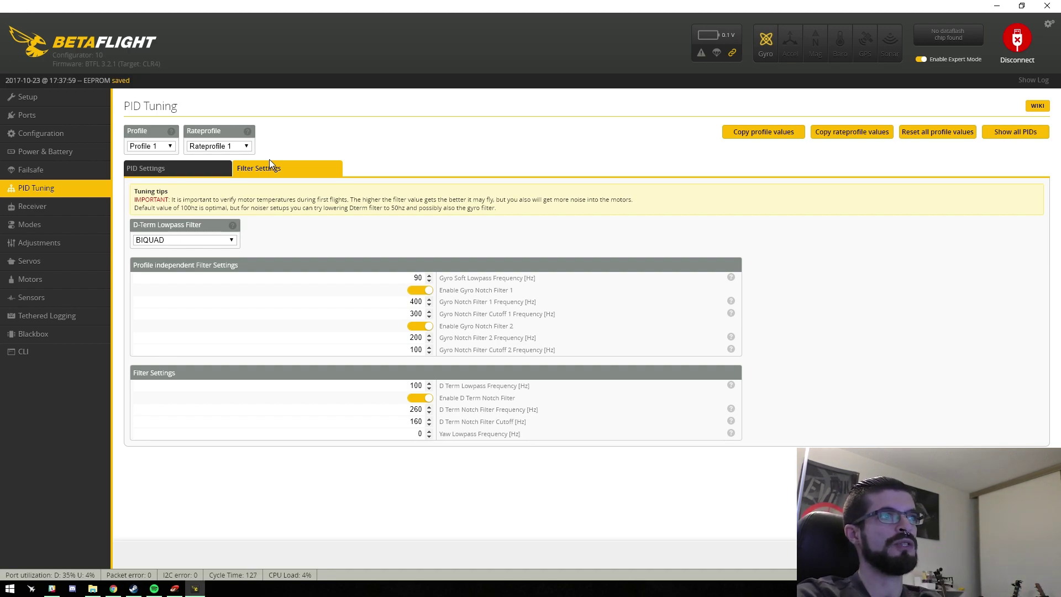
left_click(201, 243)
left_click(169, 250)
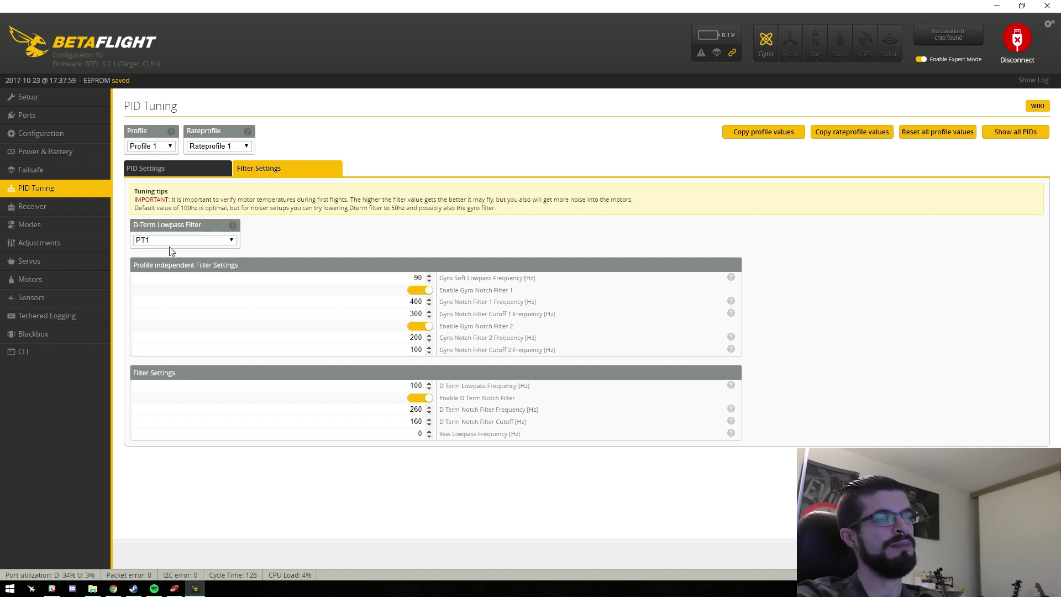